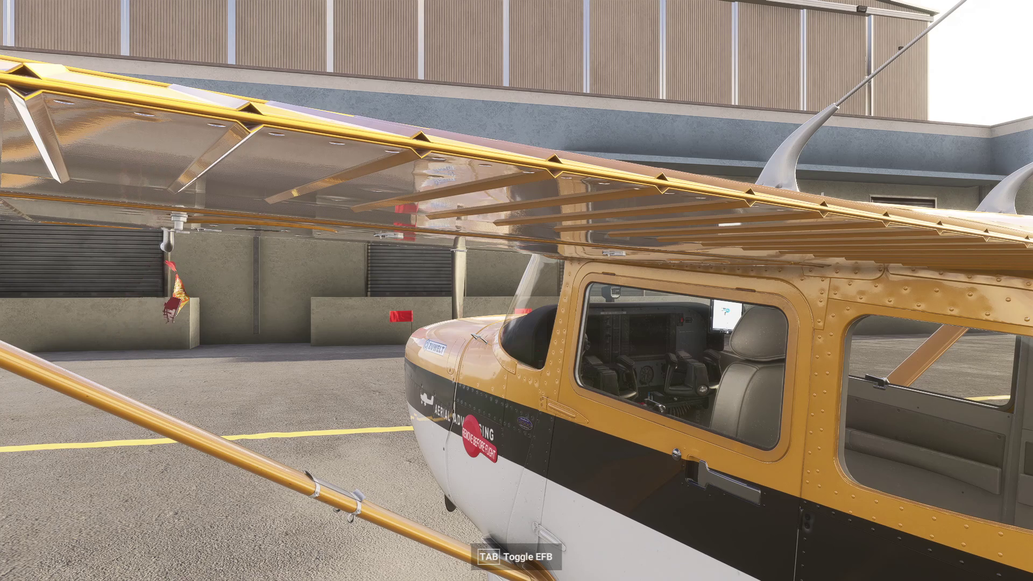
- View the Tobii hardware axis settings in the simulator's control settings, and return to the flight
key(Escape)
click(823, 327)
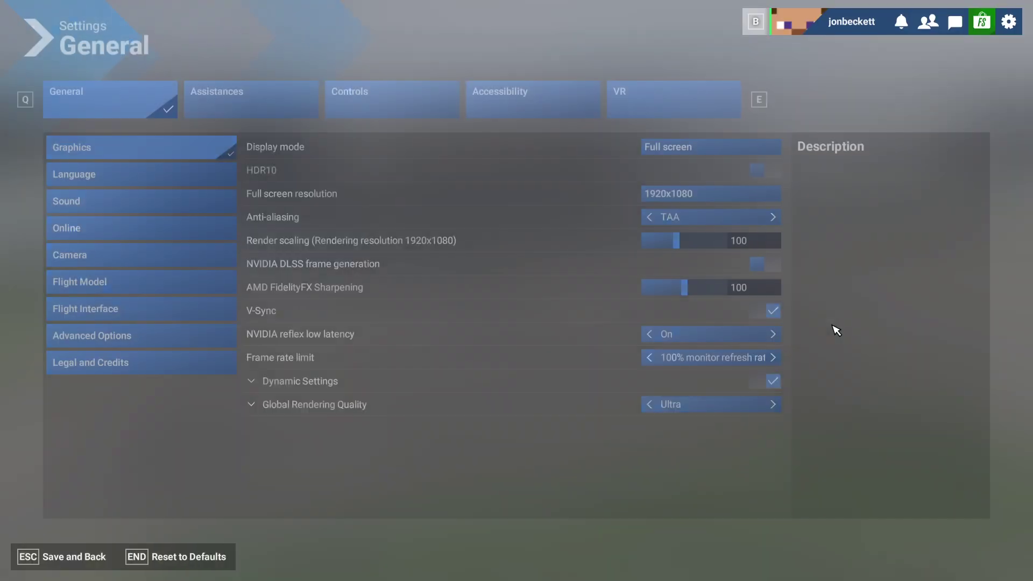
click(402, 95)
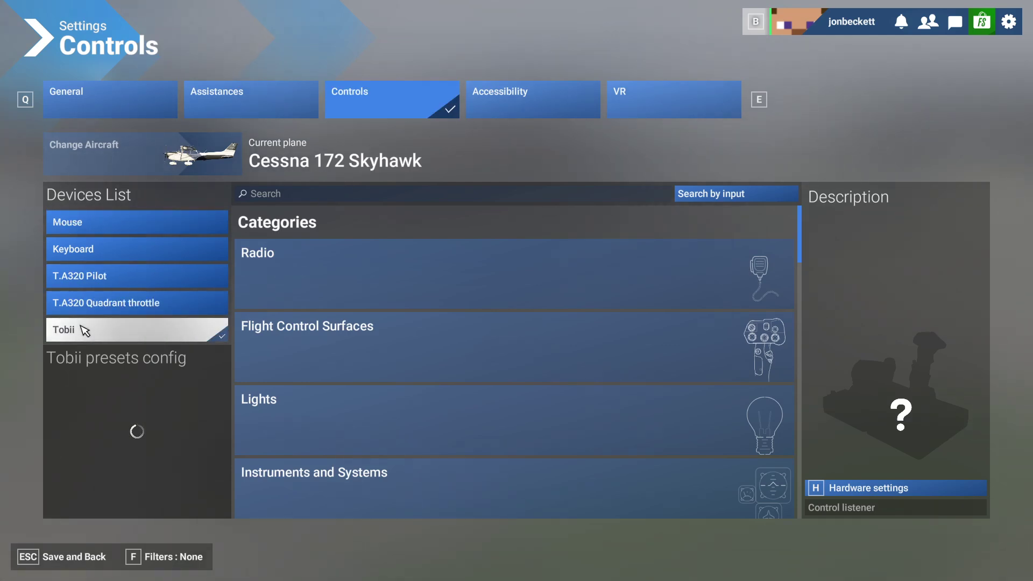
click(845, 489)
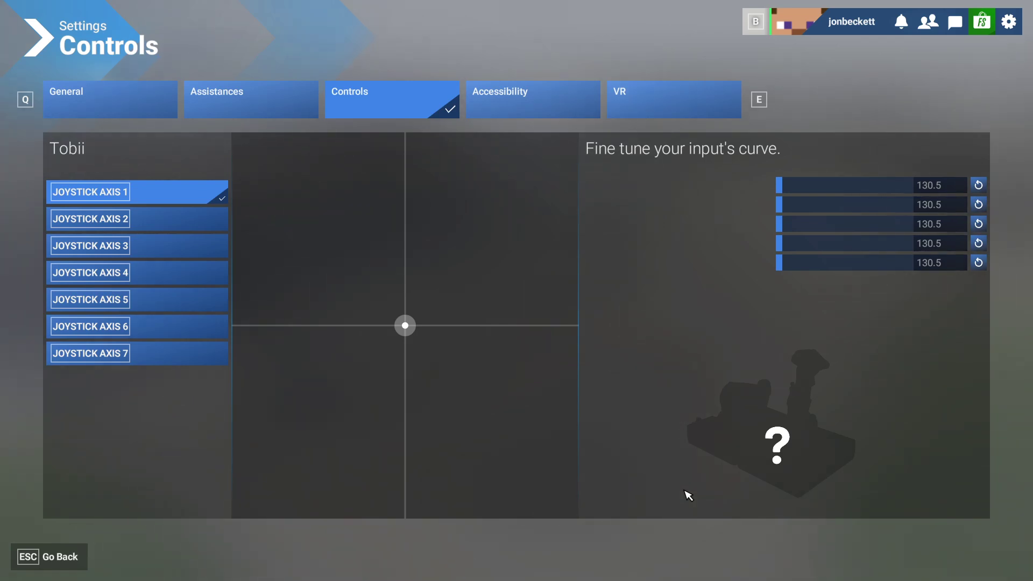
key(Escape)
key(Escape)
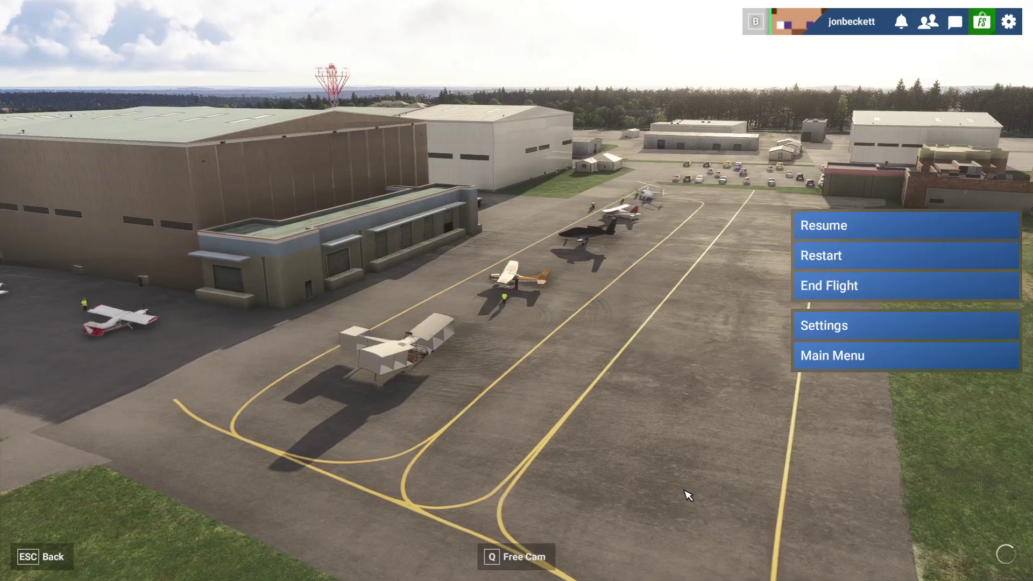
key(Escape)
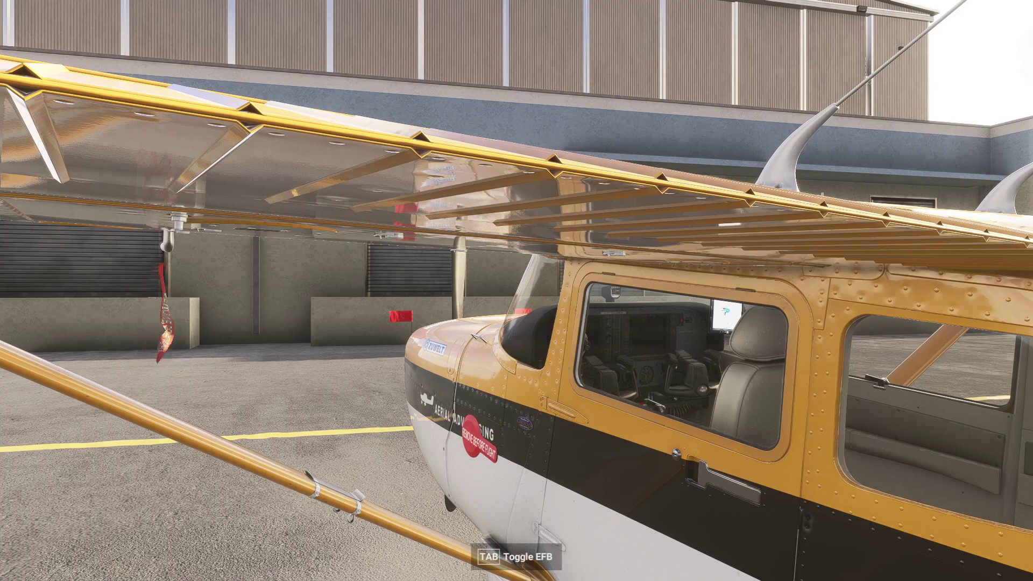
- Browse to C:\Program Files (x86)\opentrack\modules in File Explorer and locate NPClient64_temp.dll
key(super)
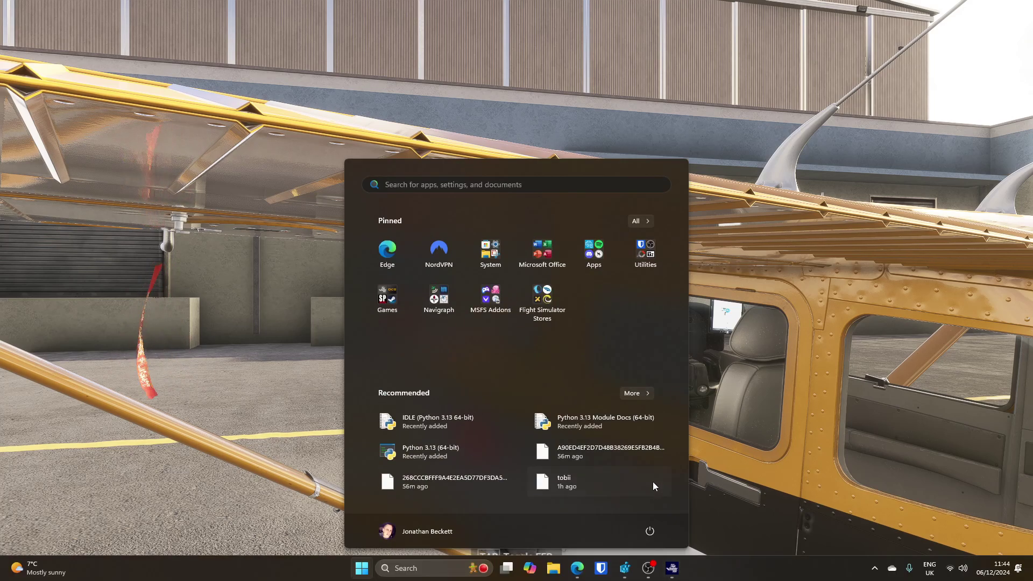
click(551, 567)
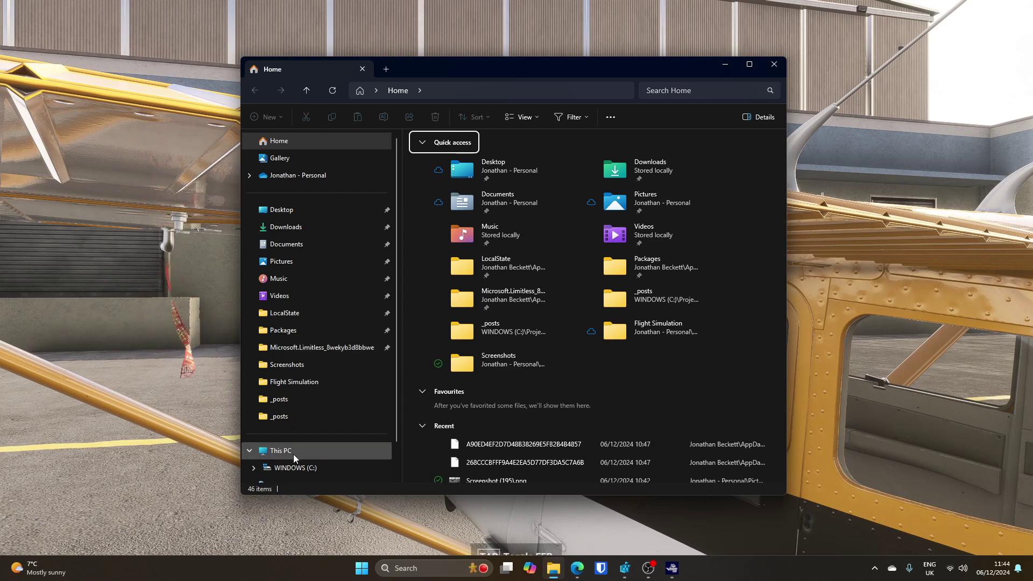
click(299, 467)
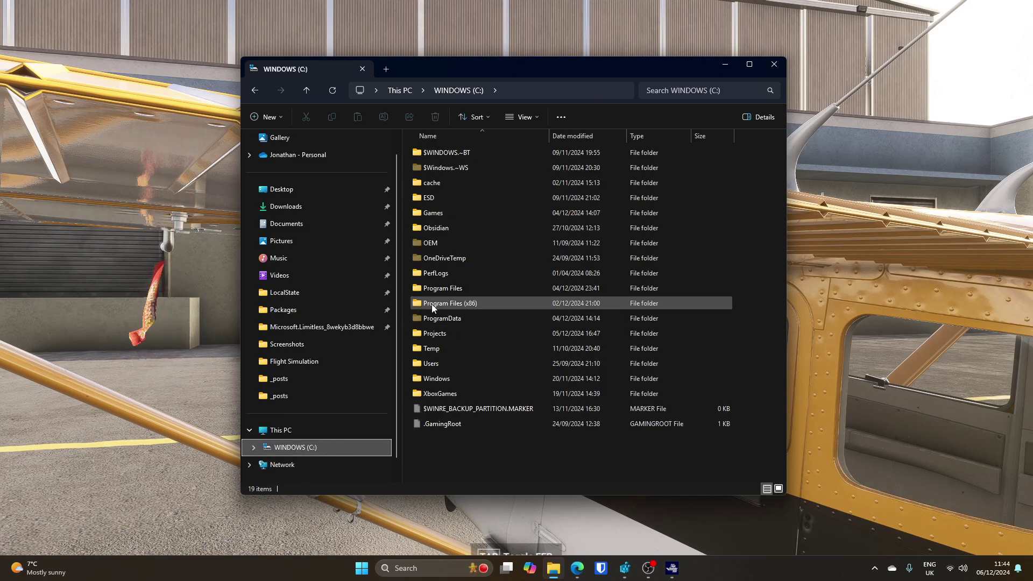
double_click(432, 304)
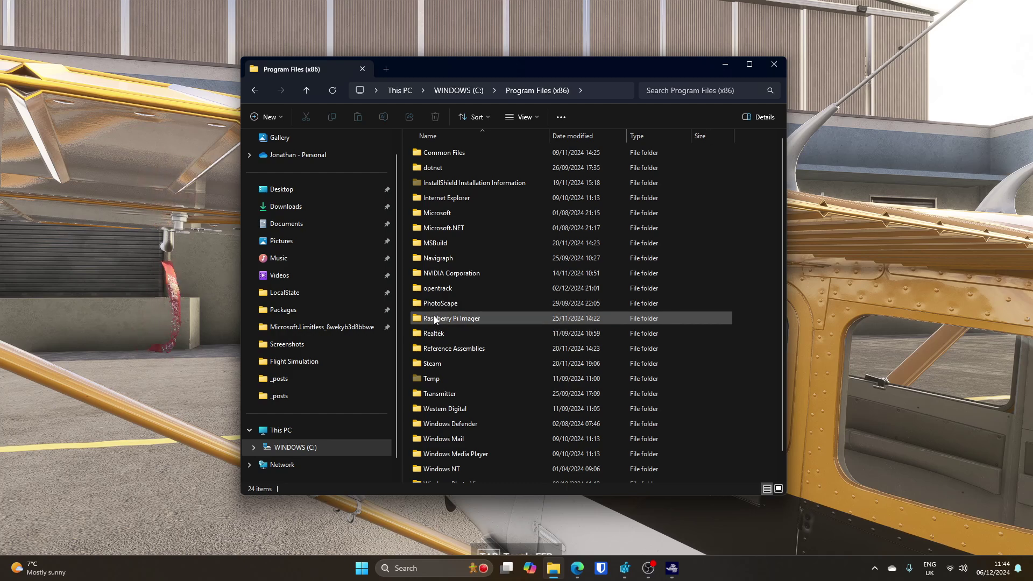
double_click(432, 291)
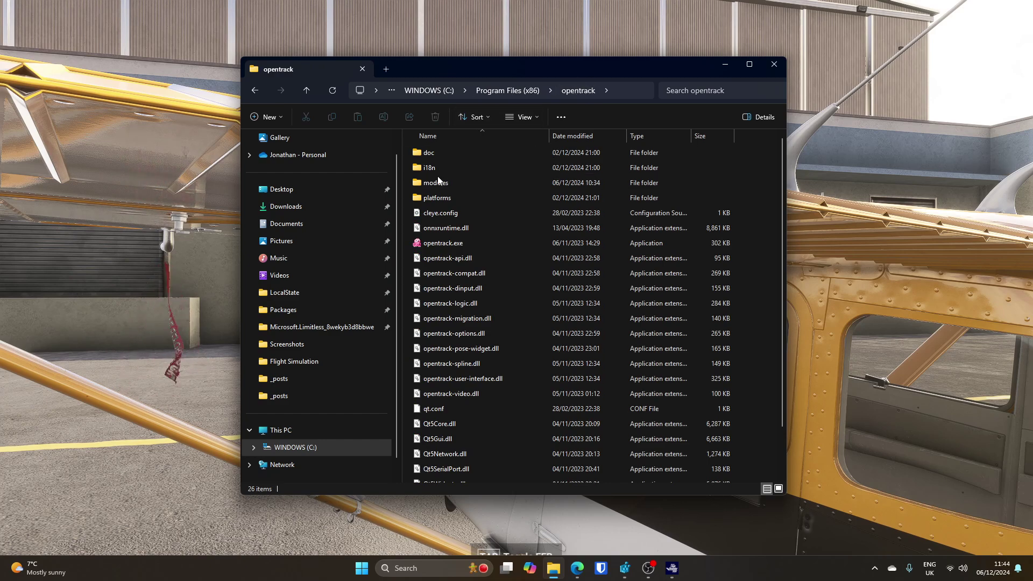
double_click(458, 184)
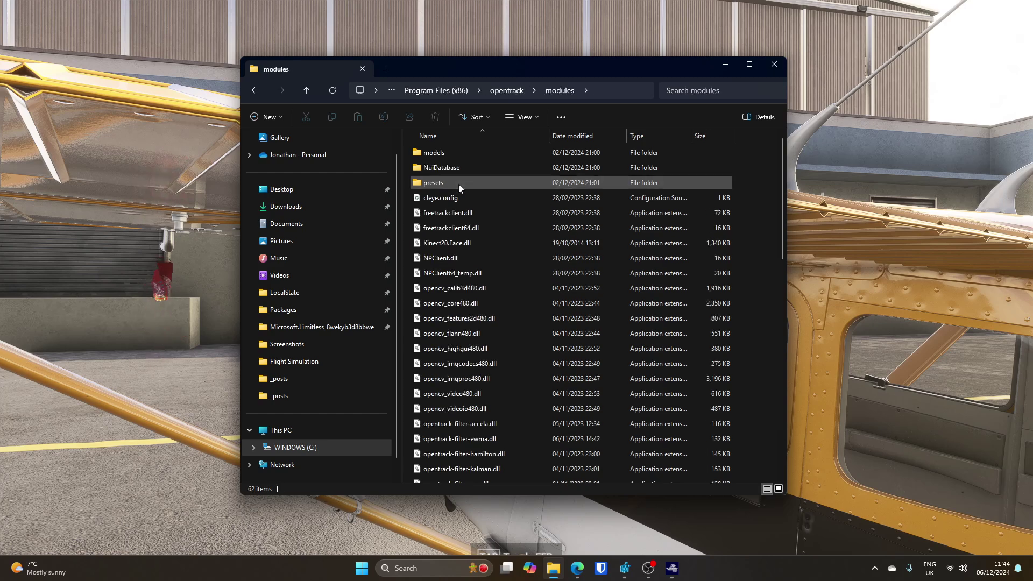
click(432, 278)
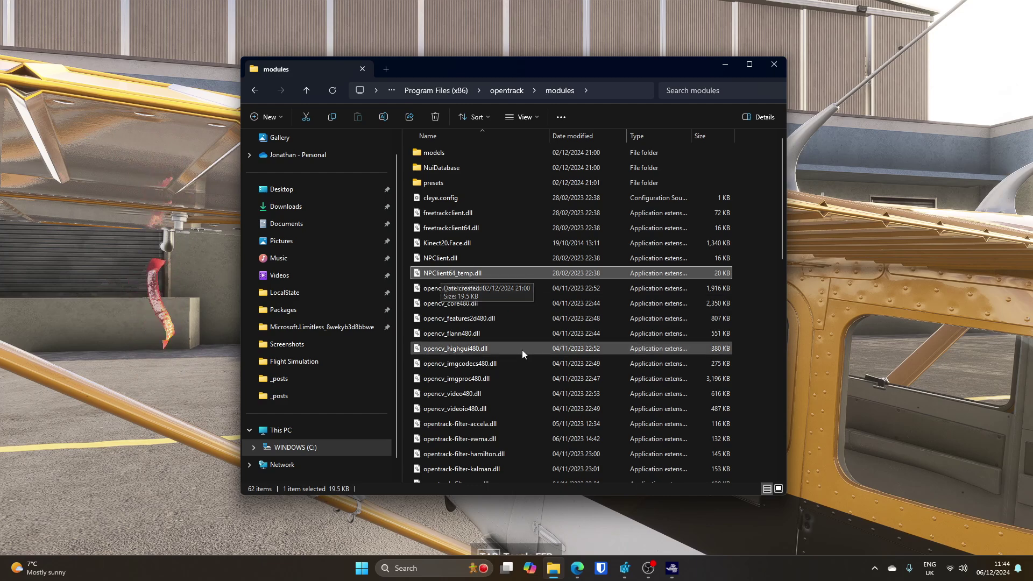
- Switch to Registry Editor, examine the NaturalPoint NPClient Location key and its Path value, and close the registry and folder windows
click(624, 568)
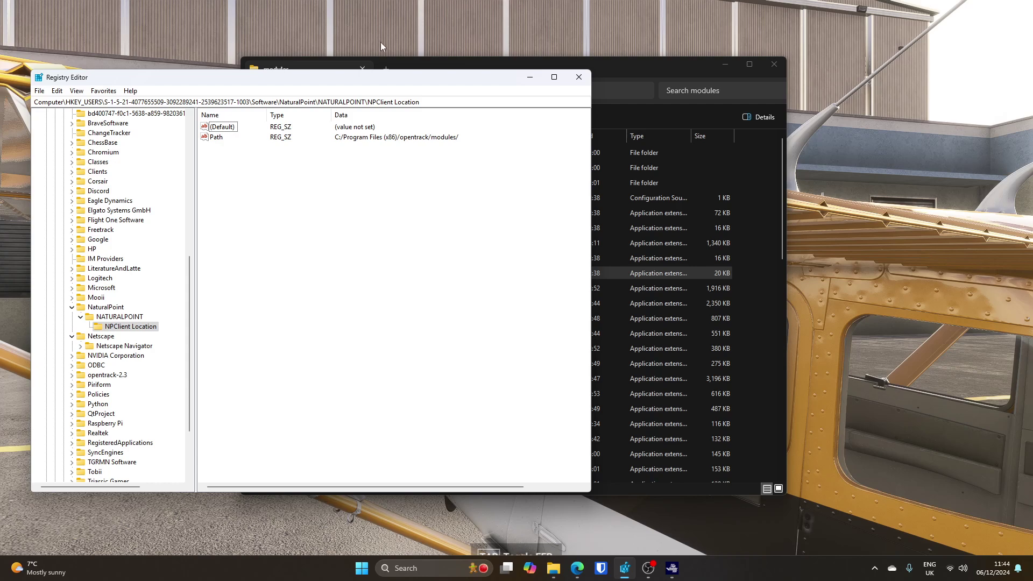
drag(384, 79, 605, 96)
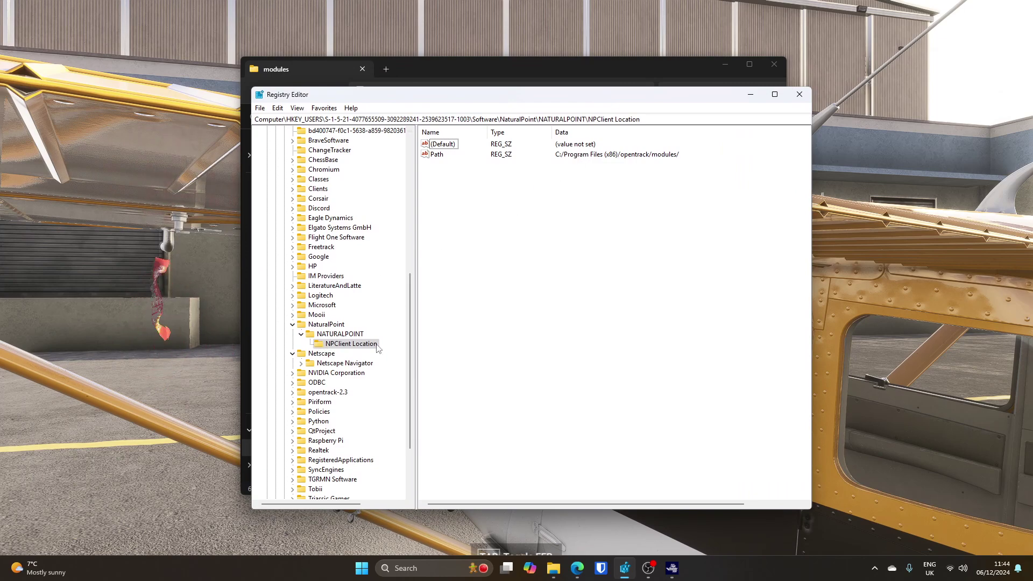
drag(411, 339, 411, 198)
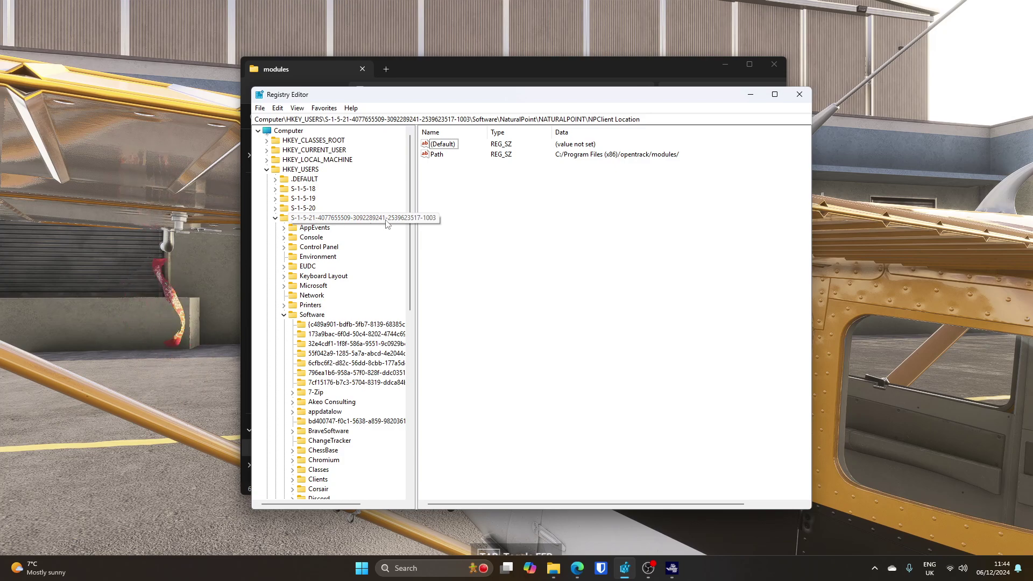
drag(414, 237, 423, 320)
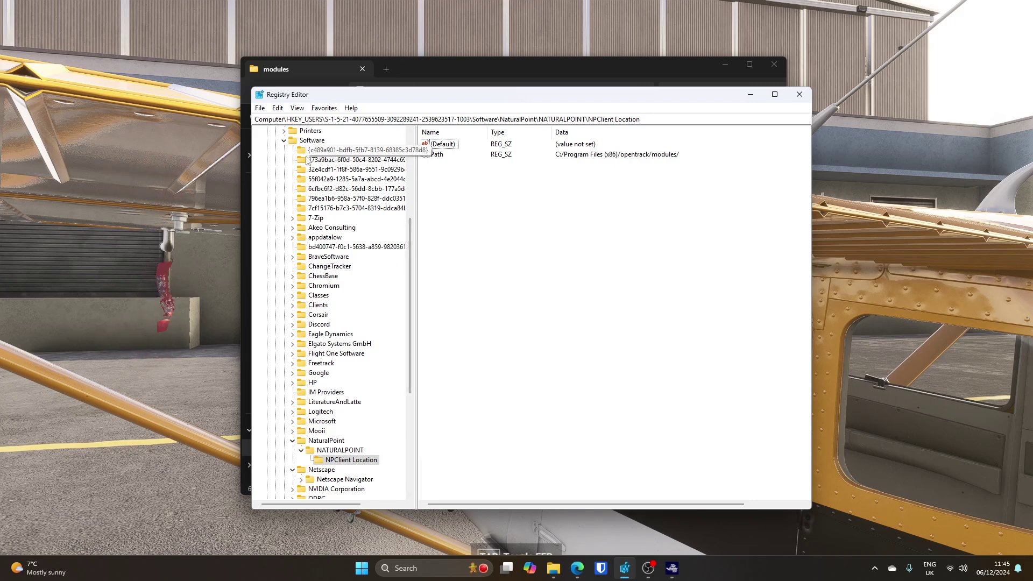
scroll(411, 334, down, 6)
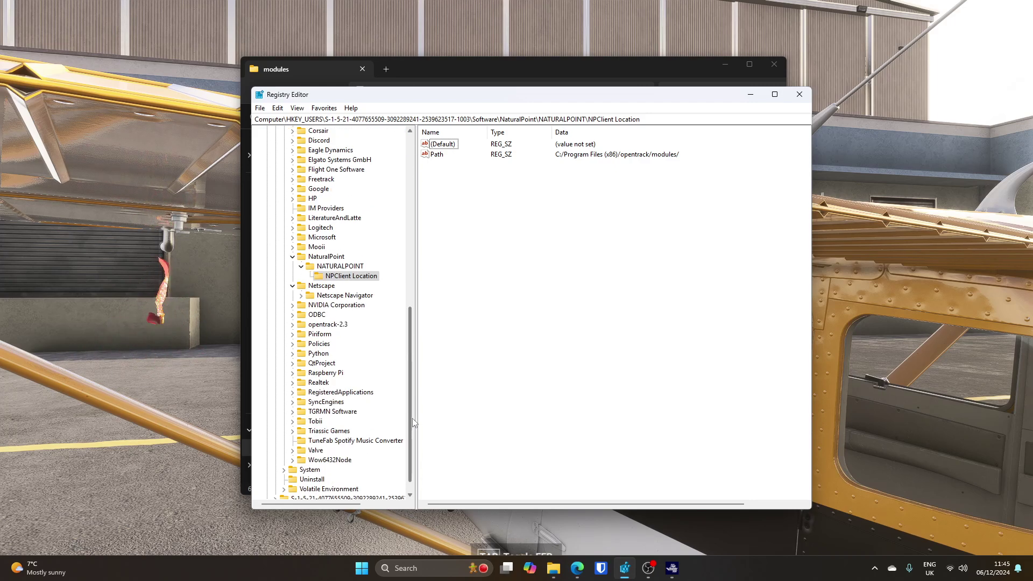
click(342, 266)
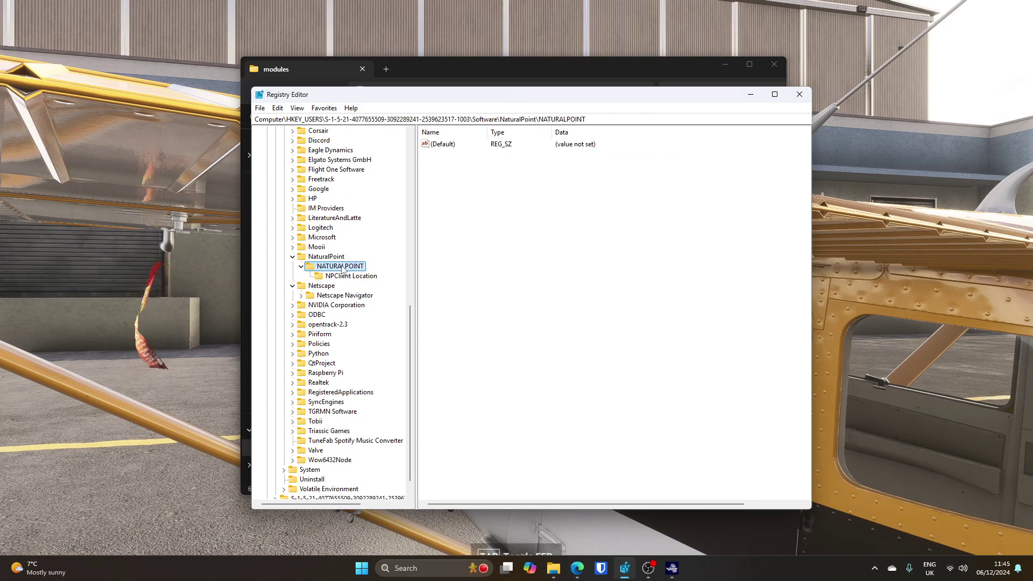
click(352, 276)
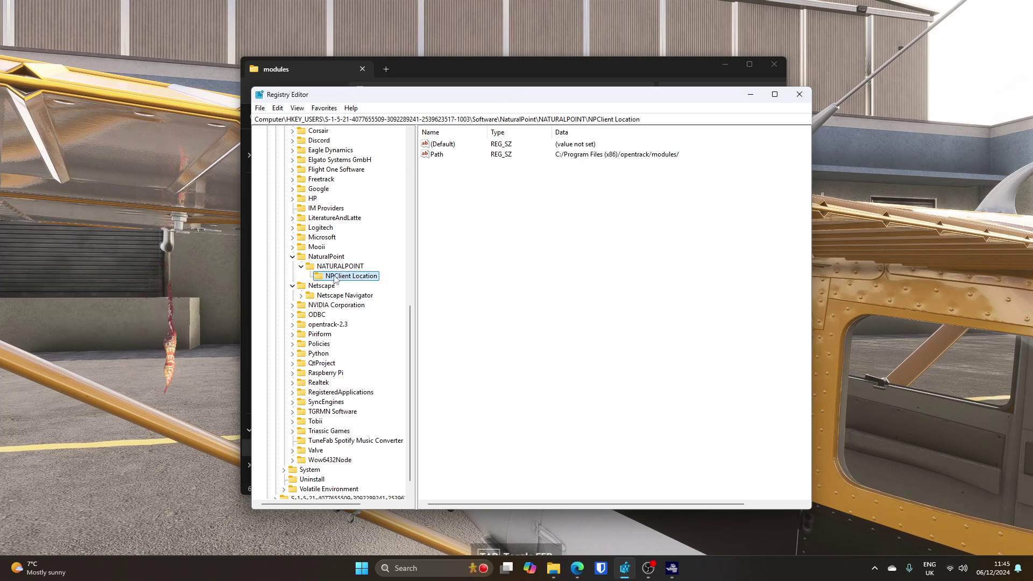
click(592, 162)
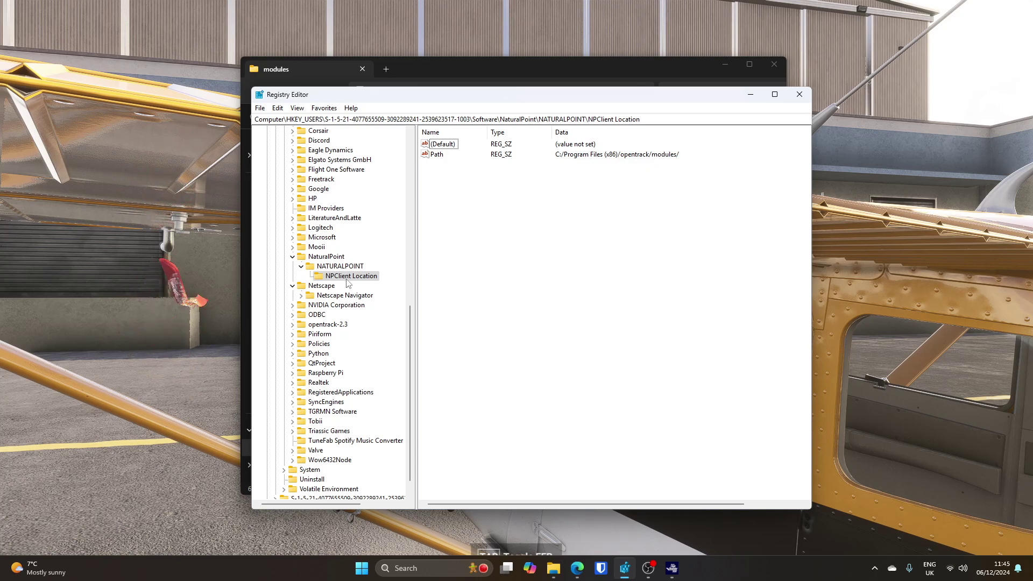
click(800, 94)
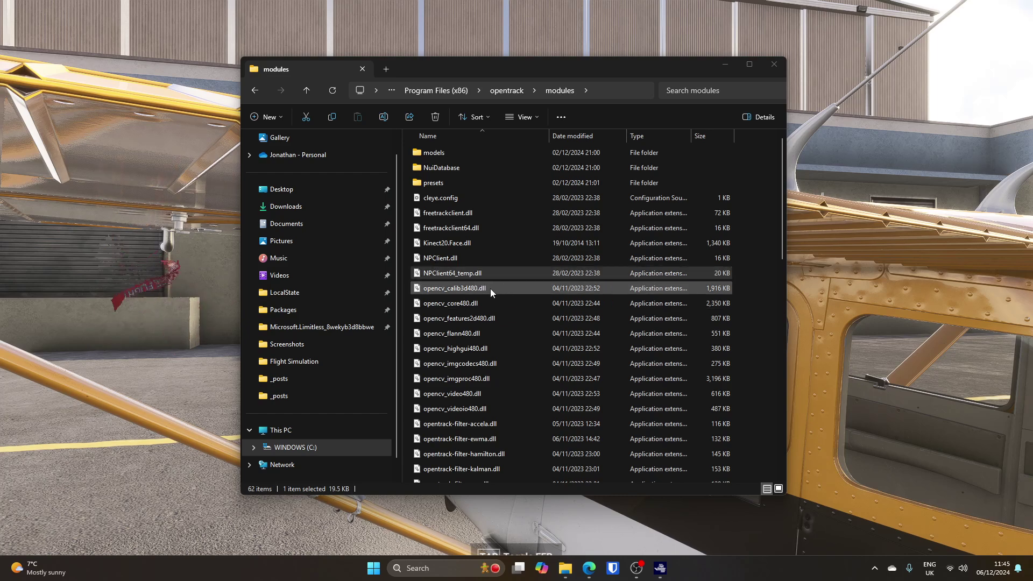
click(773, 69)
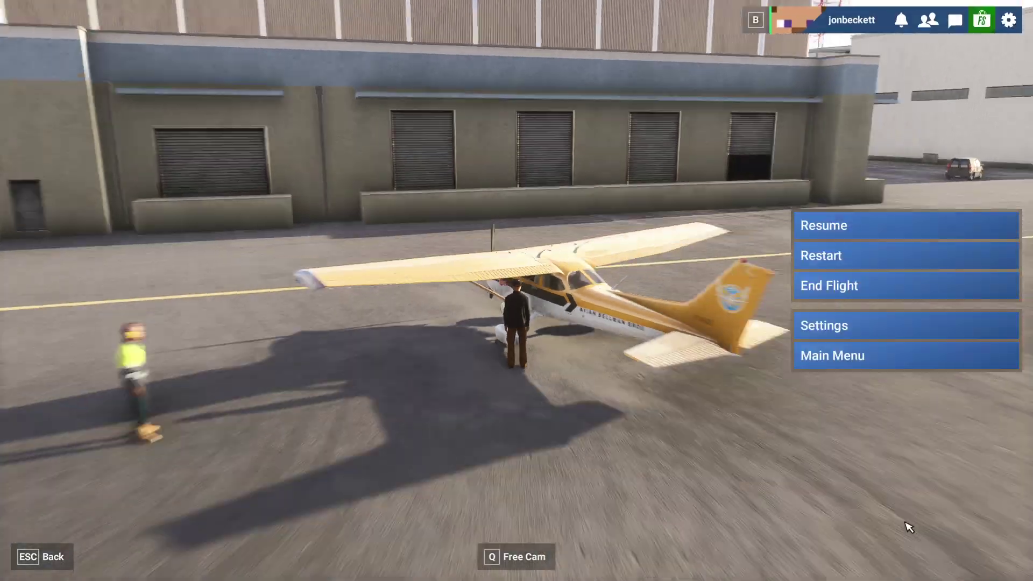
- Open the Controls settings in the flight simulator to reach the Tobii device presets
key(Escape)
click(858, 328)
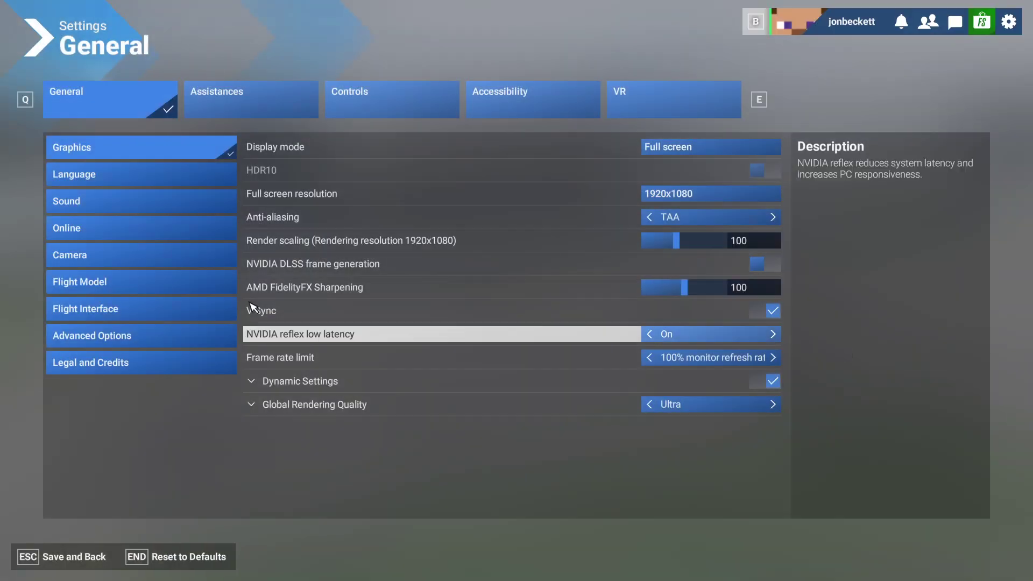
click(350, 95)
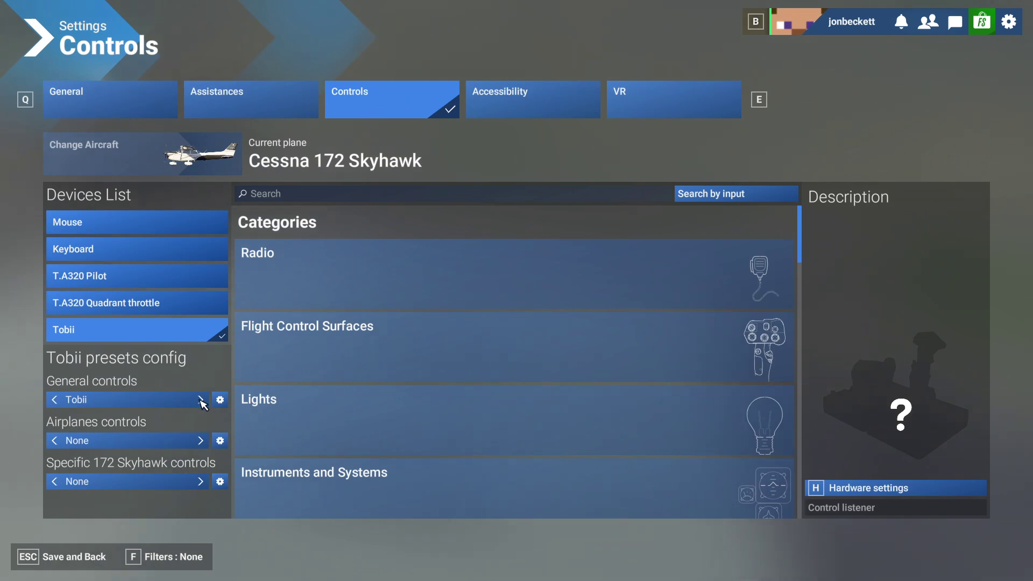
- Duplicate the Tobii general controls profile under the name My Custom Tobii Profile
click(220, 399)
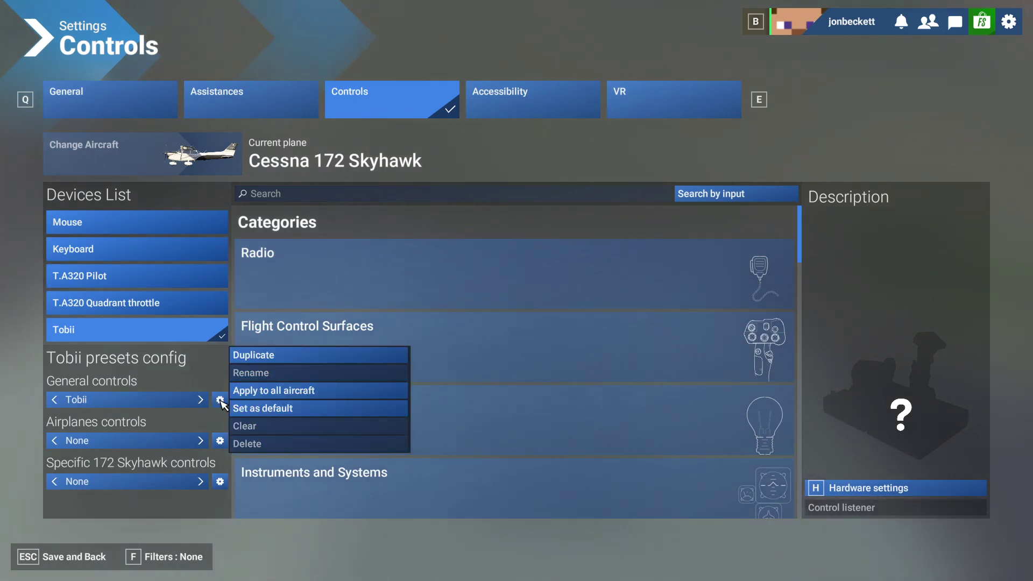
click(270, 358)
click(463, 260)
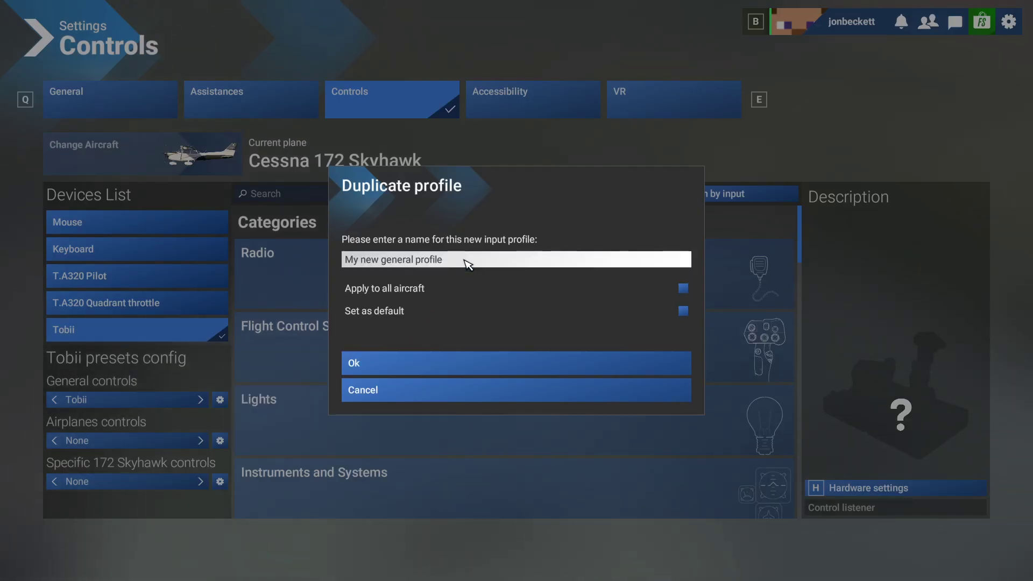
key(BackSpace)
key(BackSpace)
key(BackSpace)
key(BackSpace)
key(BackSpace)
key(BackSpace)
key(BackSpace)
key(BackSpace)
key(BackSpace)
key(BackSpace)
key(BackSpace)
key(BackSpace)
key(BackSpace)
key(BackSpace)
key(BackSpace)
key(BackSpace)
key(BackSpace)
key(BackSpace)
key(BackSpace)
key(BackSpace)
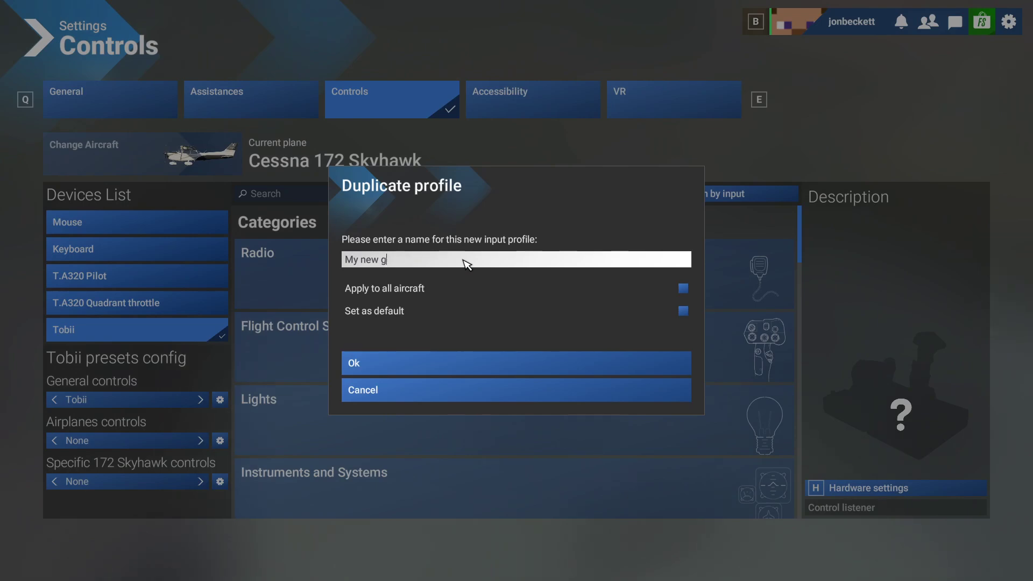
text(My Custom Tobii Profil)
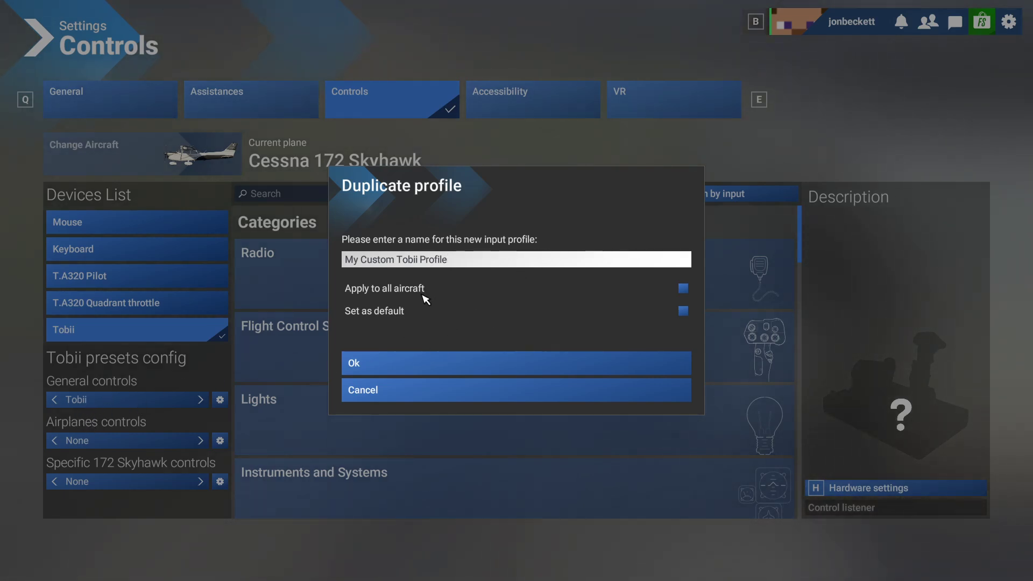
click(381, 365)
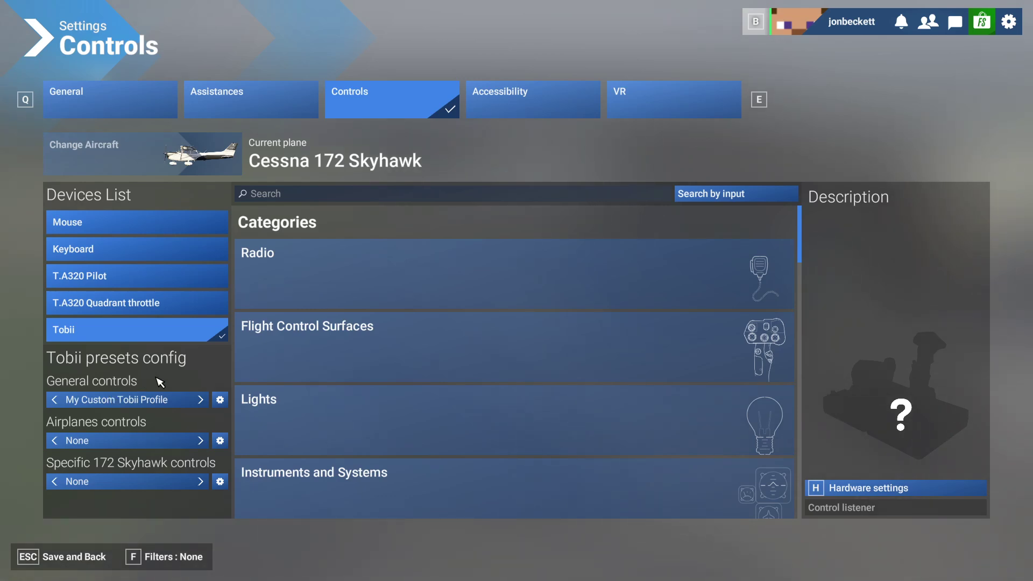
- Switch to a maximized File Explorer window and open the SystemAppData folder inside Microsoft.Limitless_8wekyb3d8bbwe
key(alt+Tab)
key(alt+Tab)
key(alt+Tab)
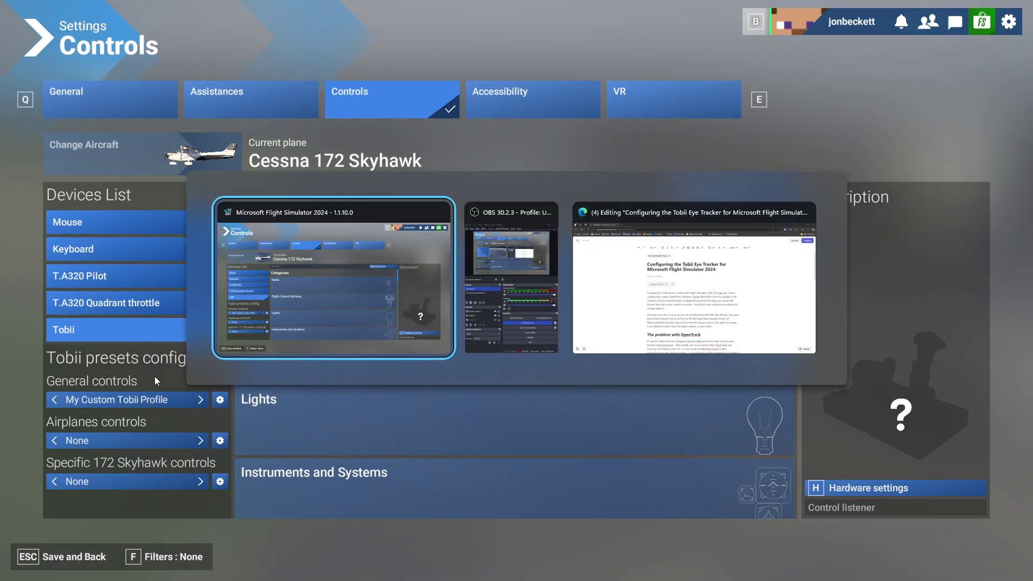
key(super)
click(565, 568)
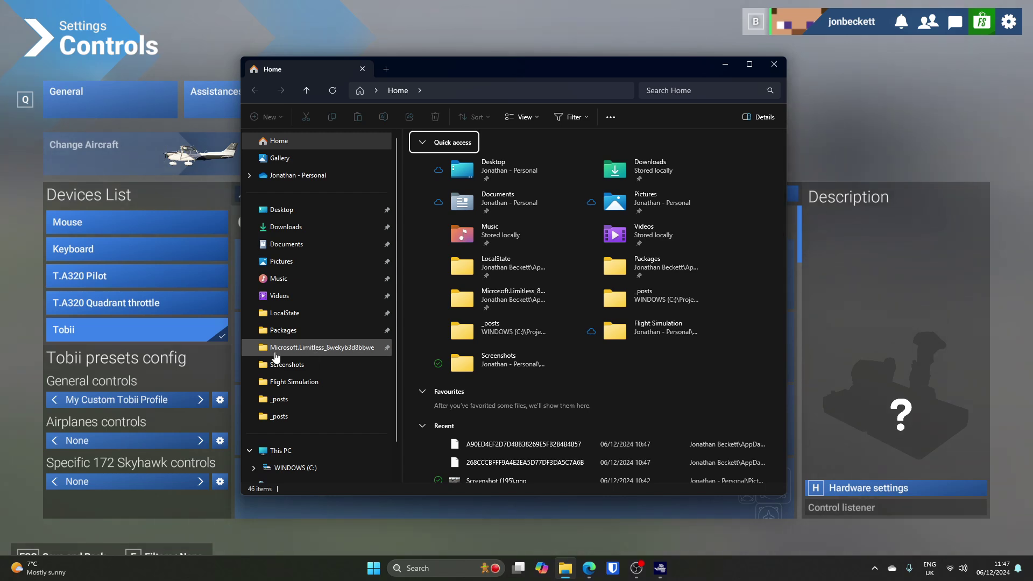
click(322, 349)
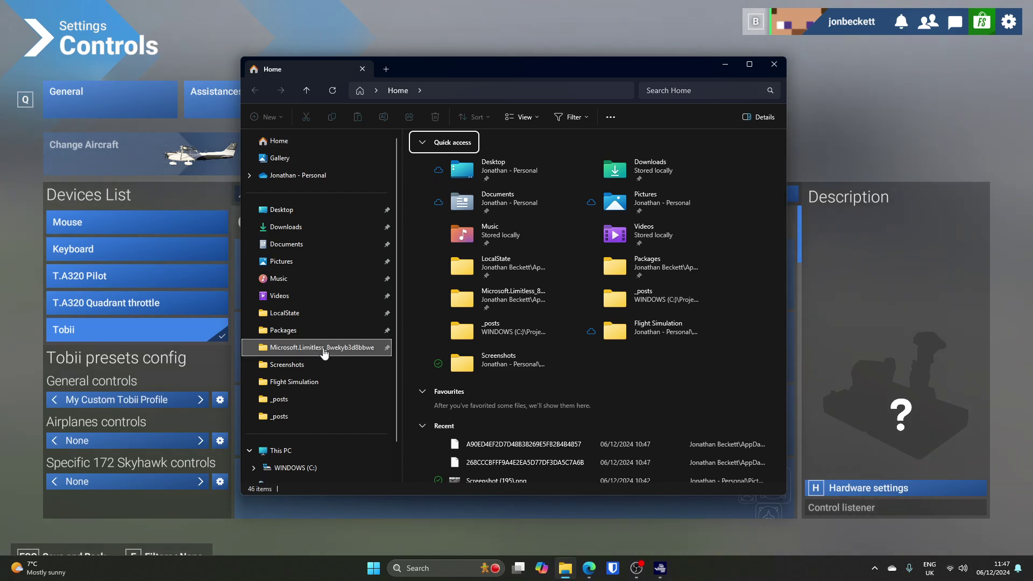
double_click(590, 69)
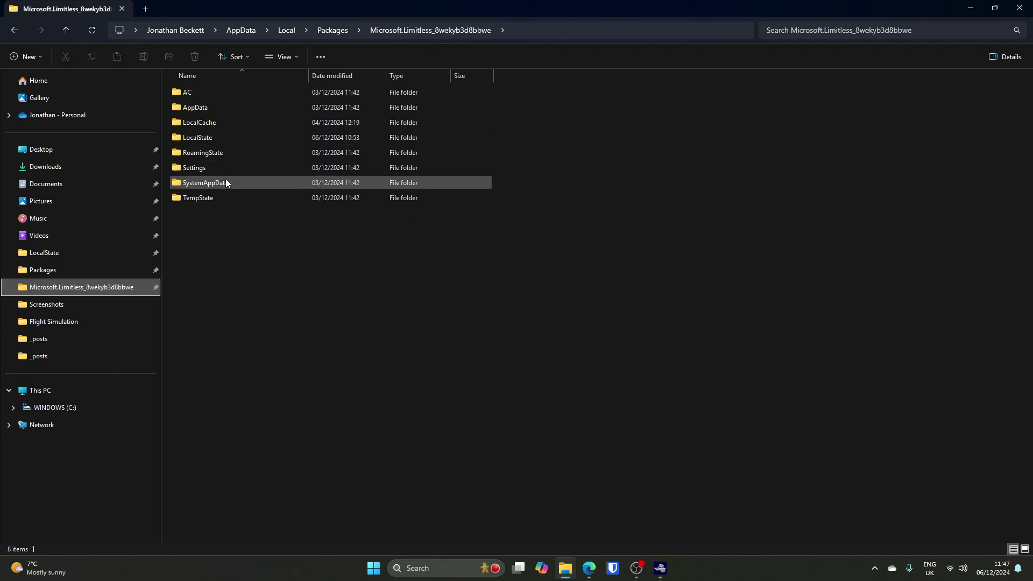
mouse_move(222, 186)
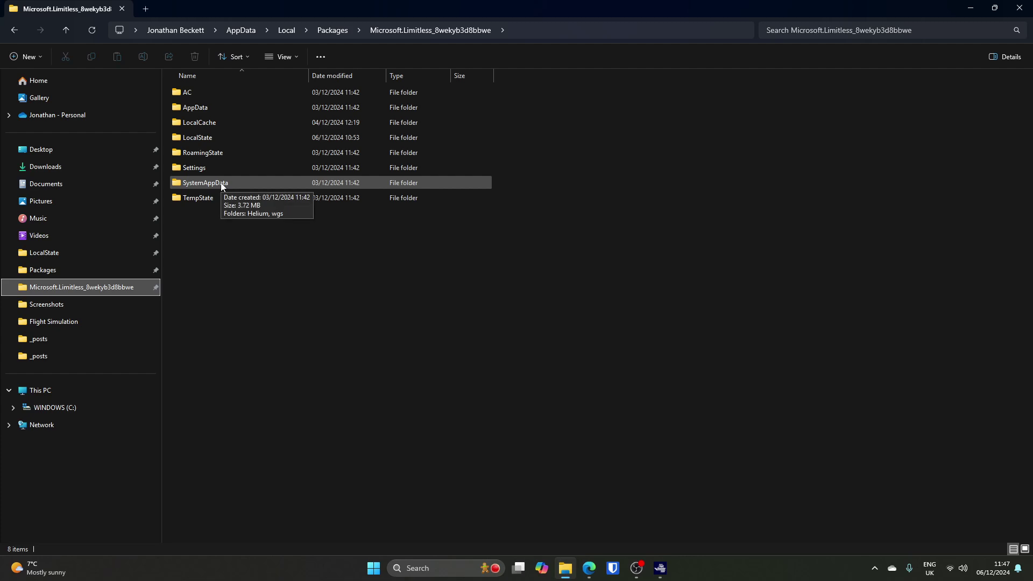
double_click(221, 184)
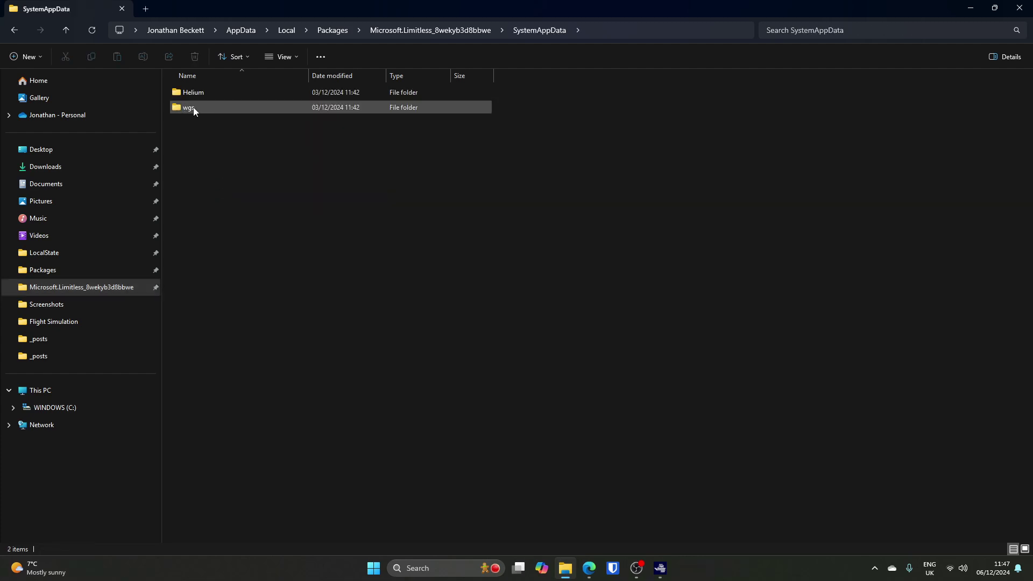
- Open the wgs folder, go into its long-named subfolder, and open the most recently modified profile folder, ABD4FAB040864B37841236A327DAA860
mouse_move(199, 114)
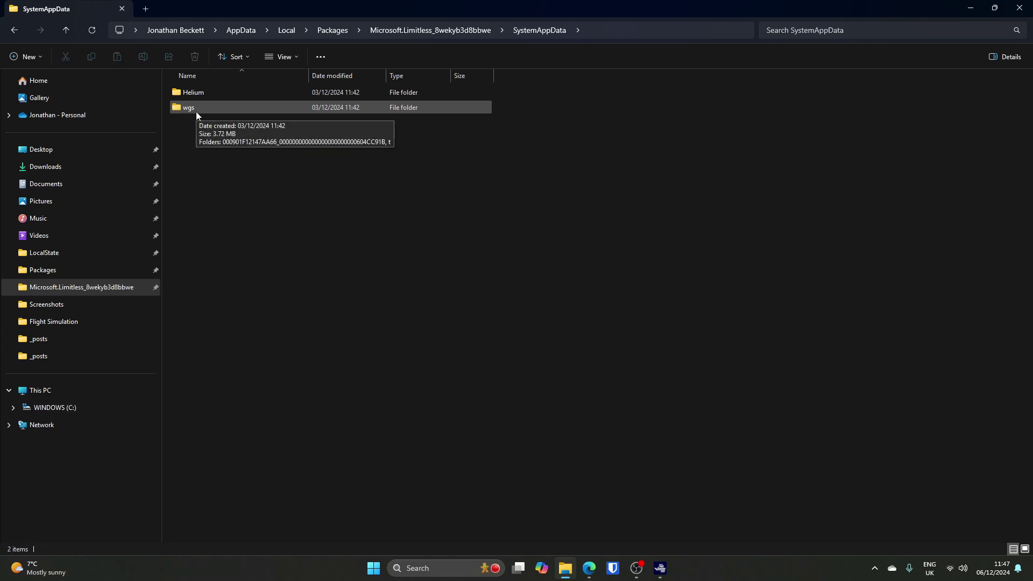
double_click(196, 110)
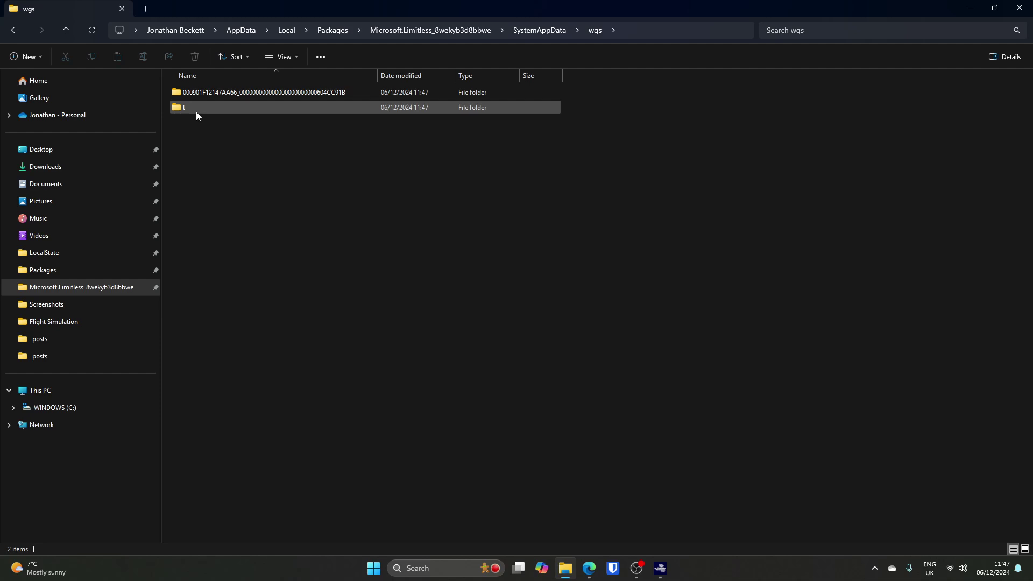
double_click(277, 92)
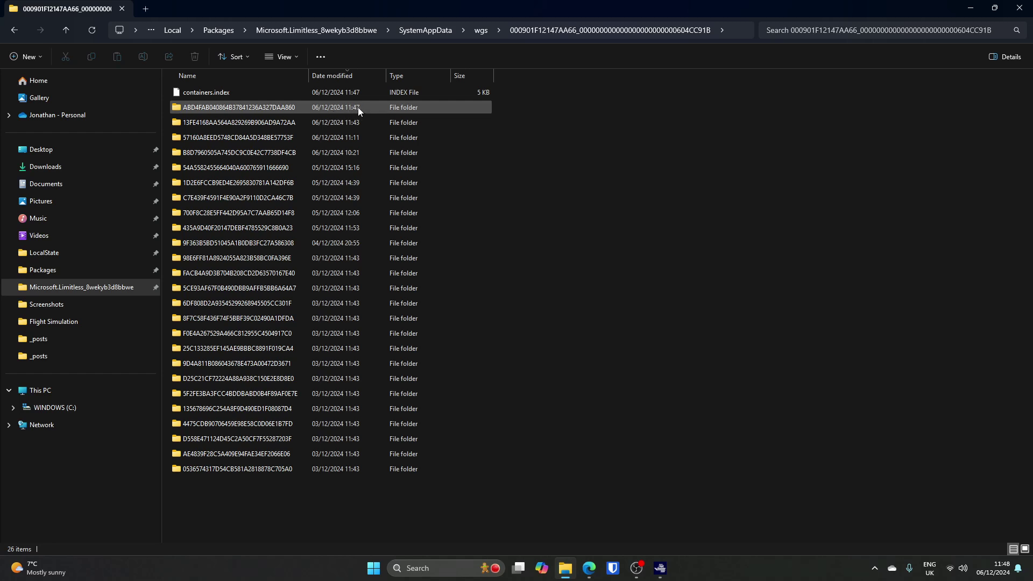
double_click(262, 107)
- Open the file 7426AF44B3FF4257A3B75168FDB0AF64 in Notepad, check its FriendlyName for My Custom Tobii Profile, and maximize the window
right_click(255, 96)
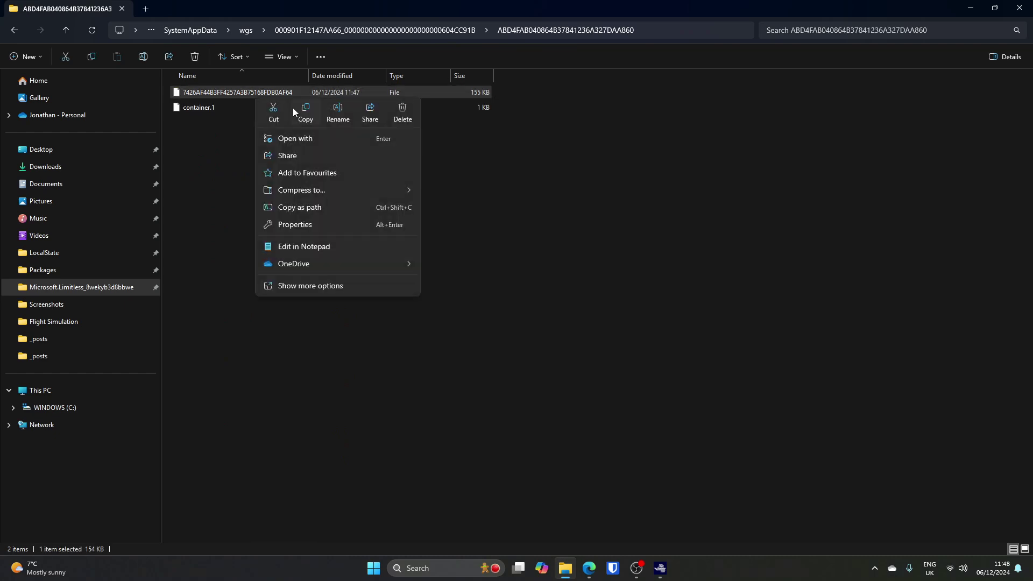
click(298, 138)
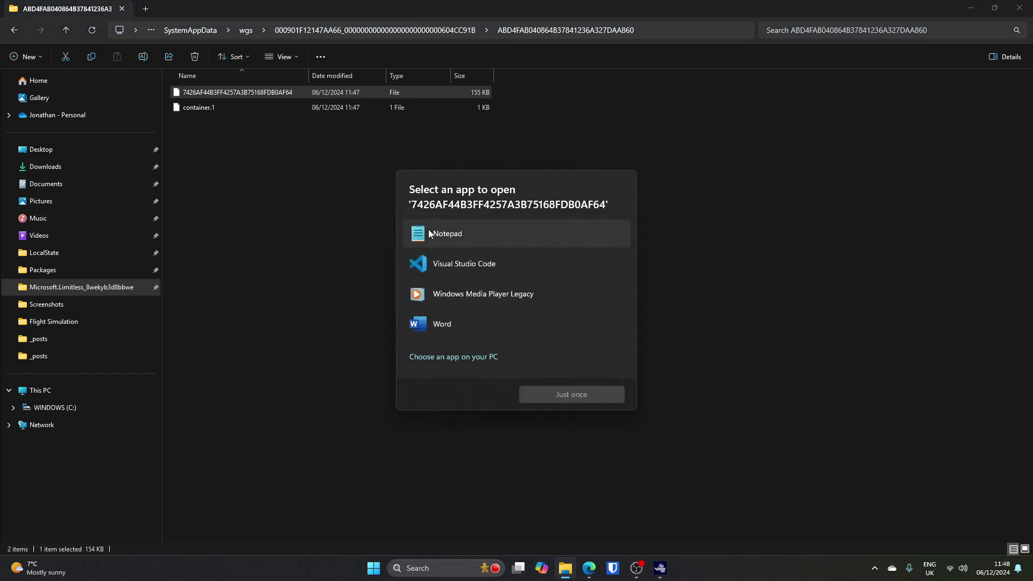
click(430, 233)
click(575, 397)
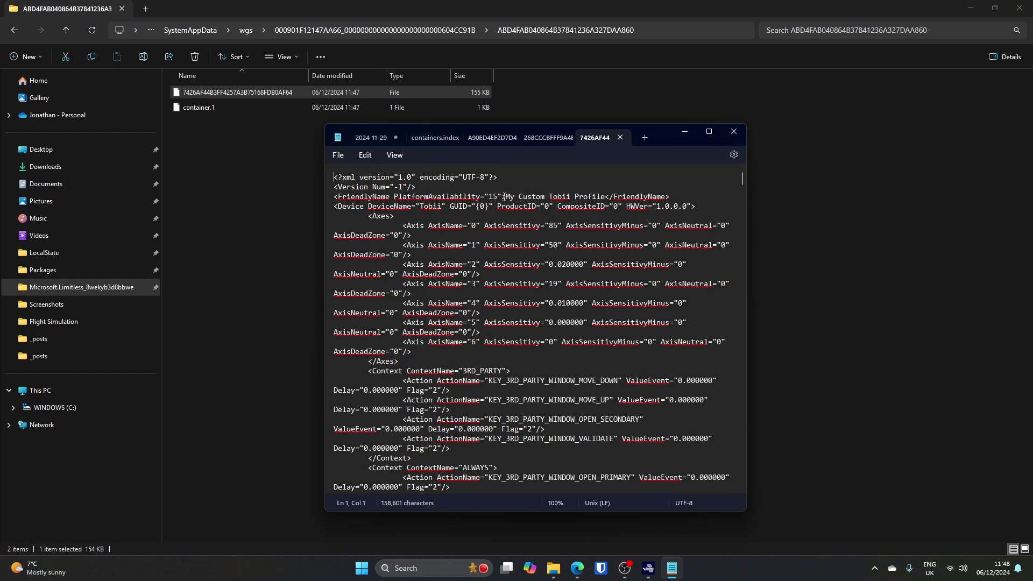
drag(506, 197, 607, 199)
double_click(655, 141)
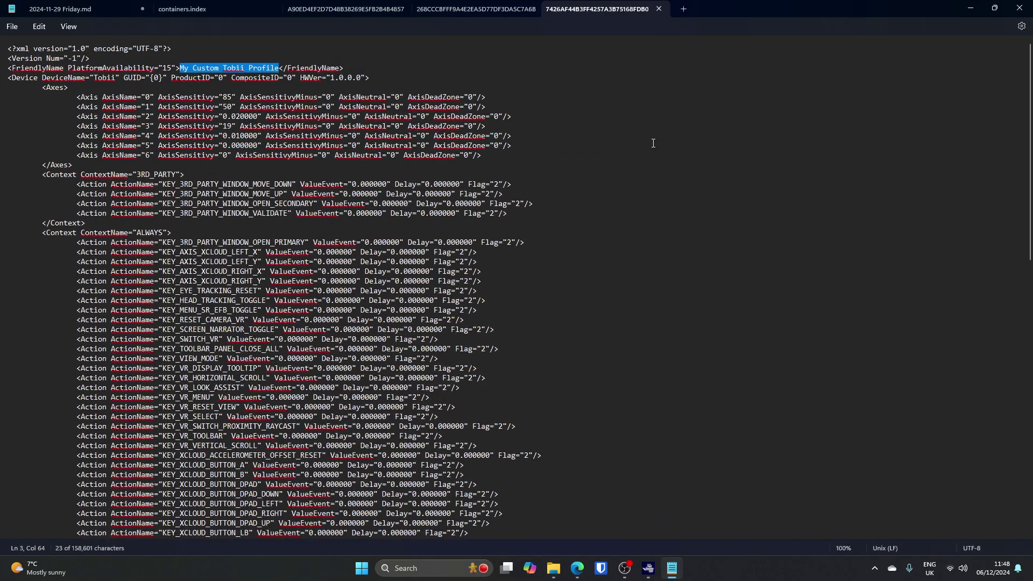
click(626, 156)
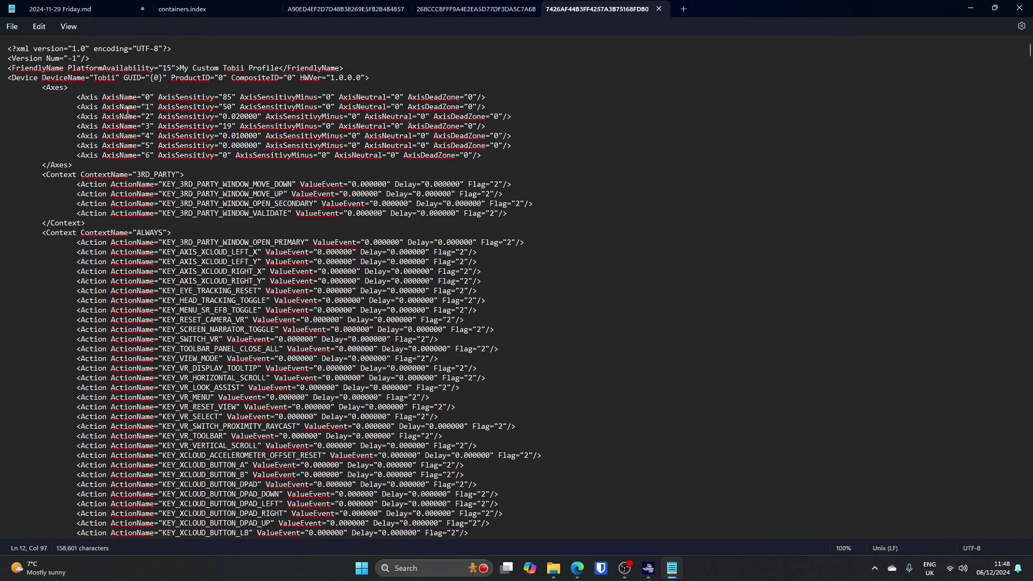
- Replace the Axis 0 to 6 lines with the block copied from the Substack draft, with sensitivities 85, 0, 100, 19, 0, 75 and 100
drag(73, 95, 511, 160)
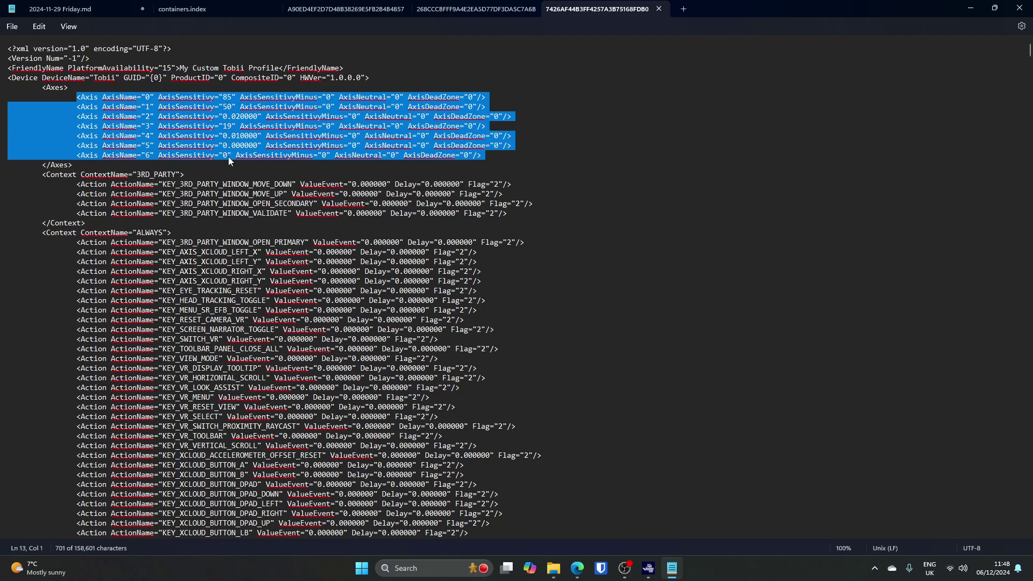
mouse_move(575, 575)
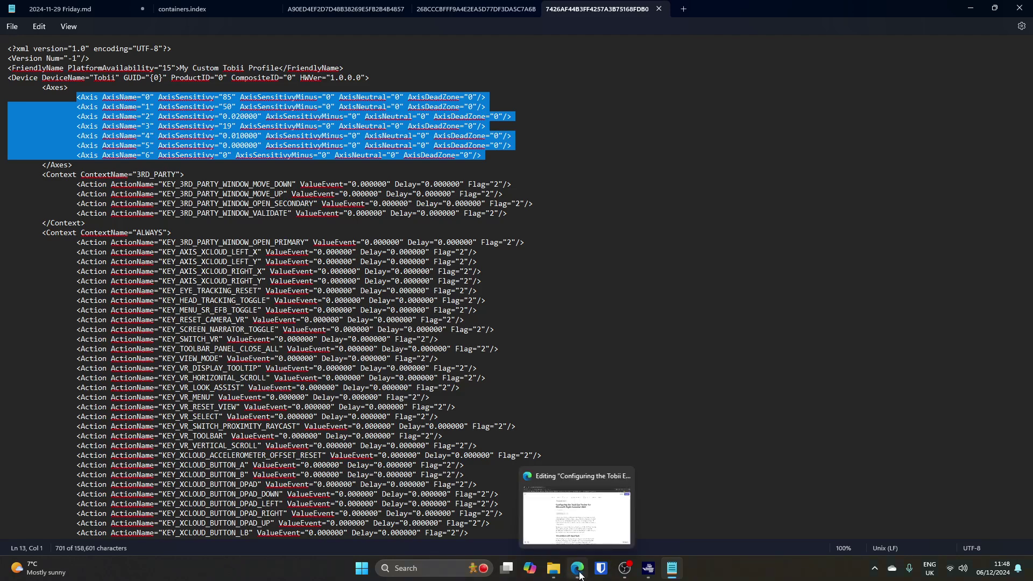
click(581, 574)
scroll(589, 421, down, 20)
scroll(541, 395, down, 2)
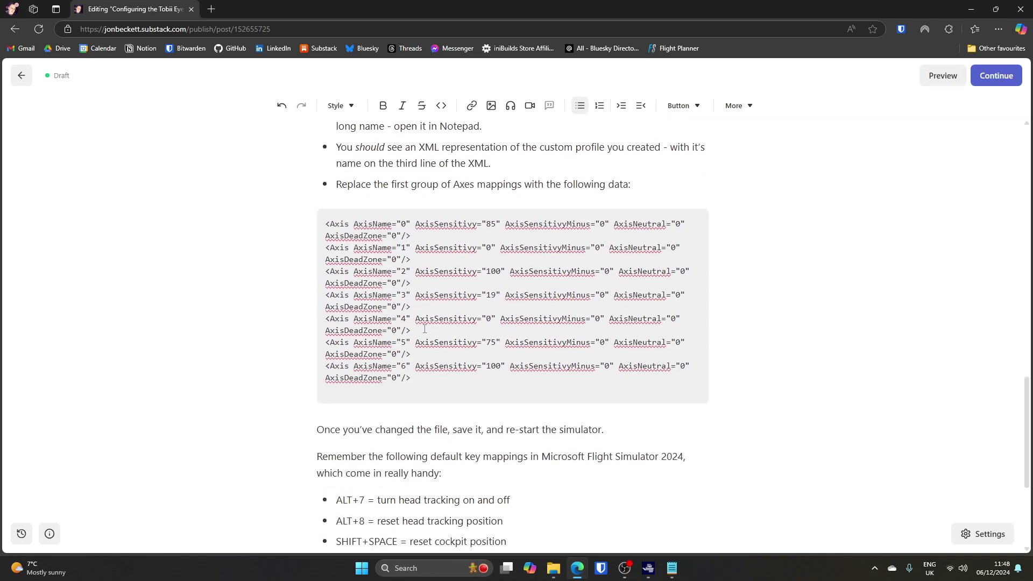
drag(326, 224, 412, 385)
key(ctrl+c)
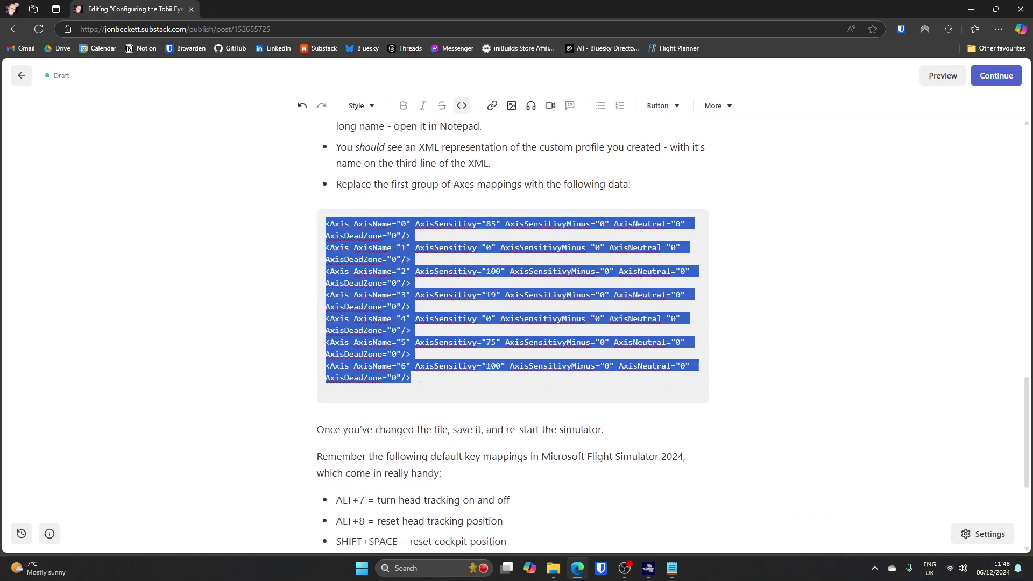
click(578, 568)
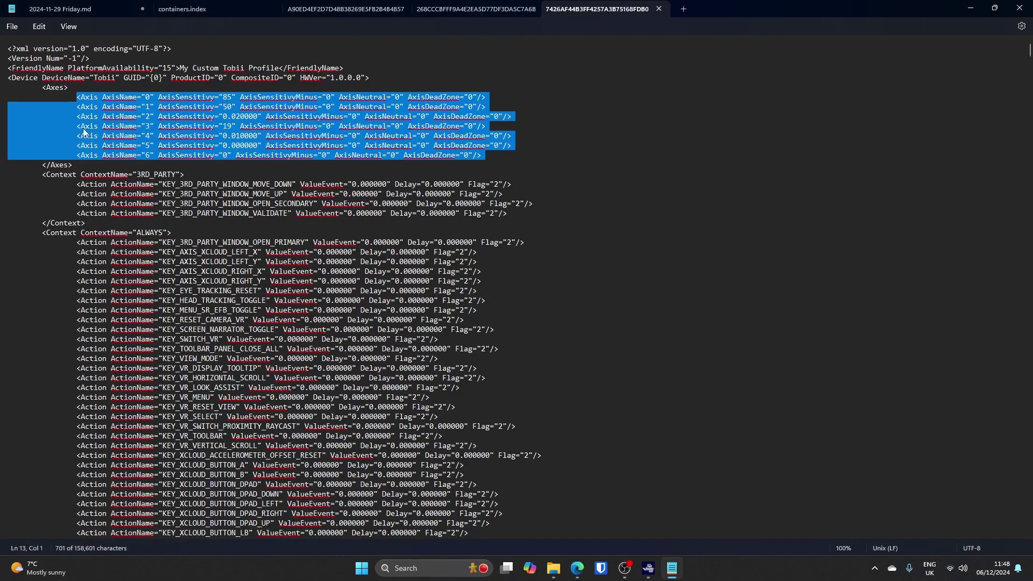
key(ctrl+v)
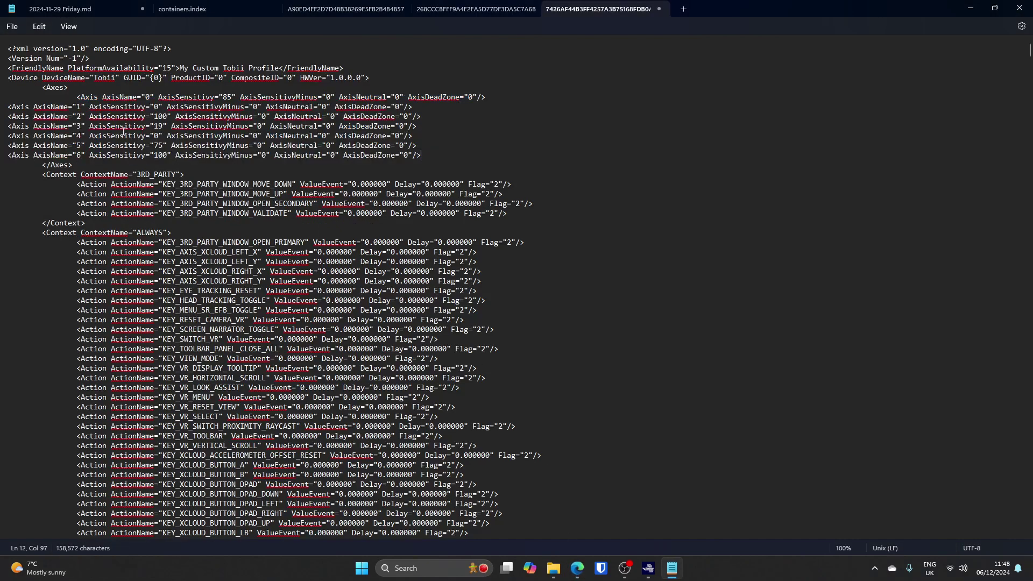
- Indent the pasted Axis 1 to 6 lines so they align with the Axis 0 line in the Axes block
click(9, 106)
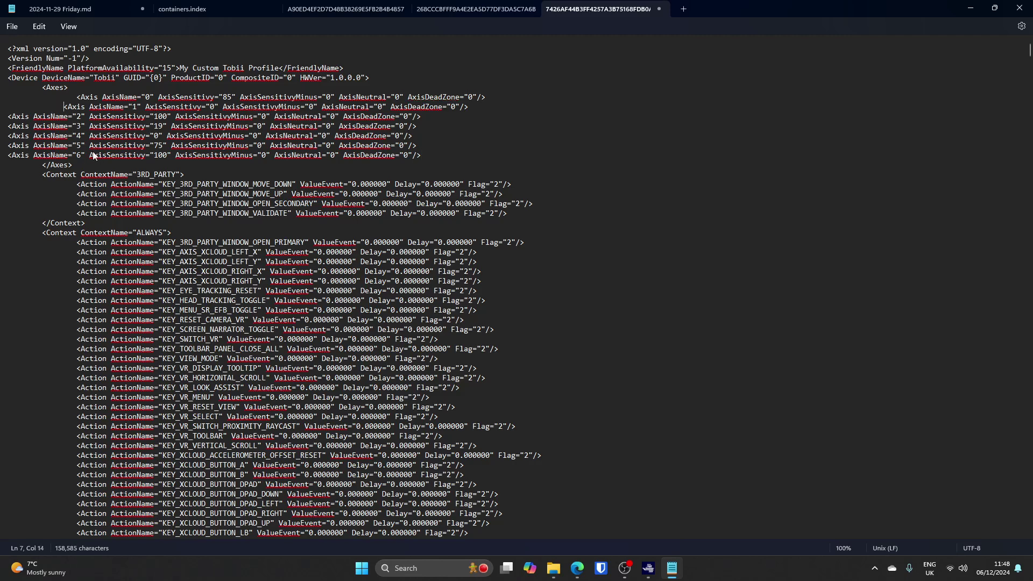
drag(76, 104, 1, 108)
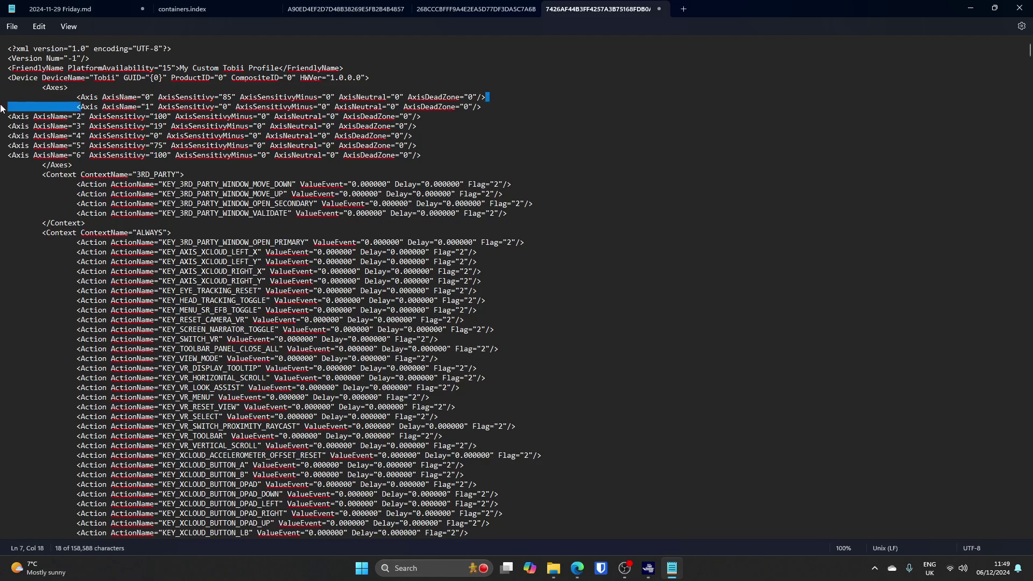
click(60, 106)
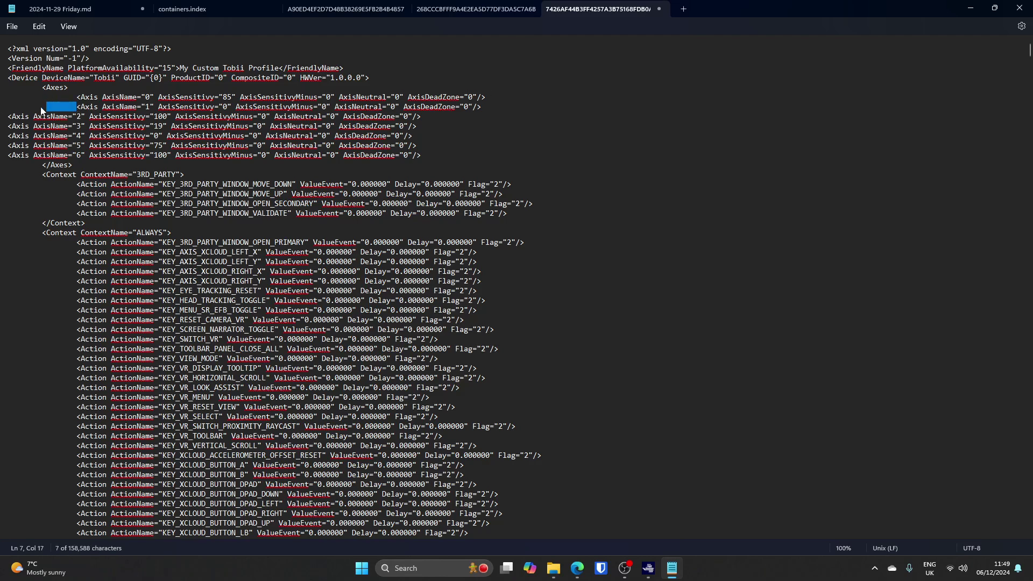
drag(36, 111, 5, 109)
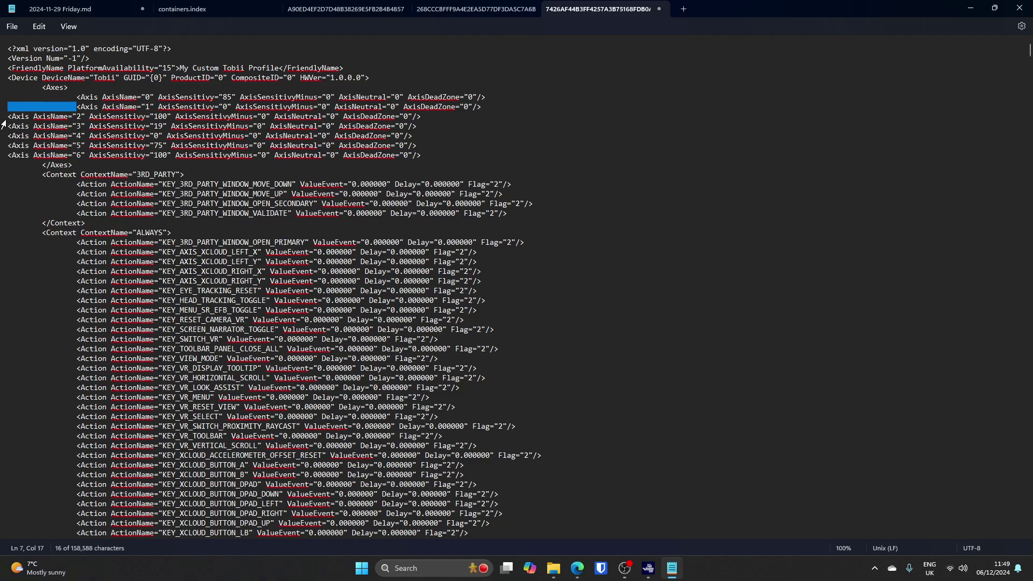
key(ctrl+c)
click(10, 116)
key(ctrl+v)
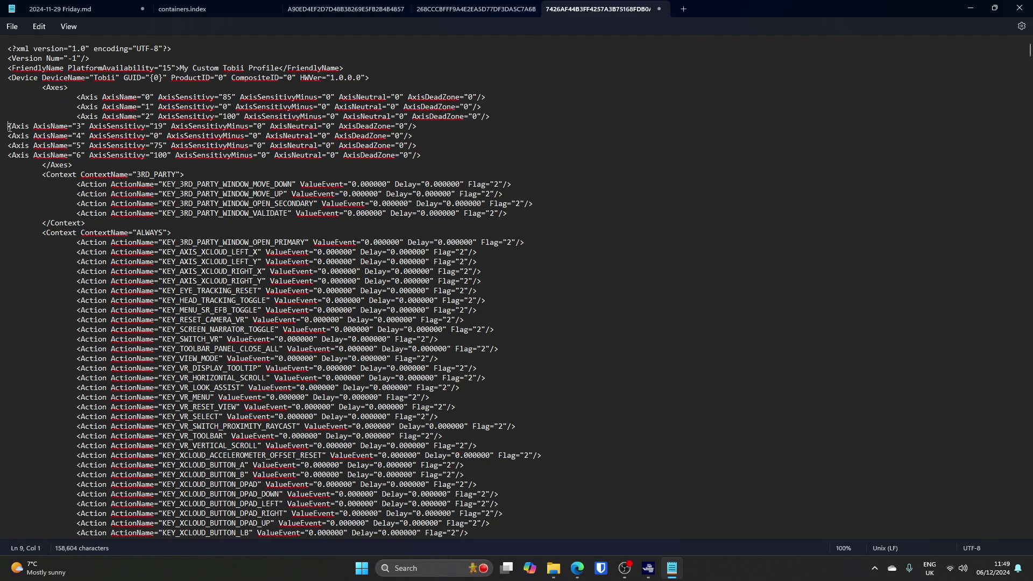
key(ctrl+v)
key(ctrl+v)
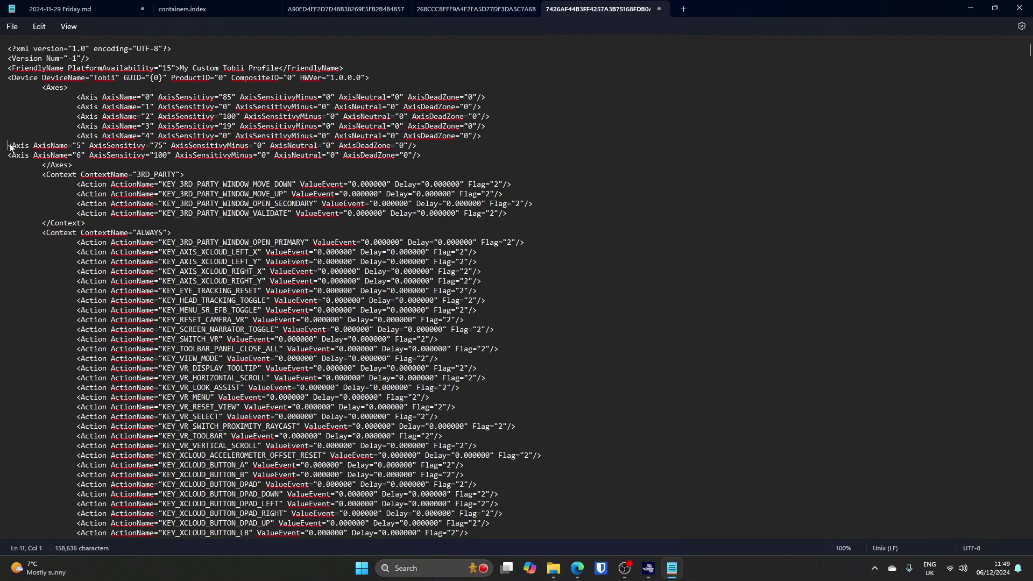
key(ctrl+v)
key(ctrl+v)
click(159, 116)
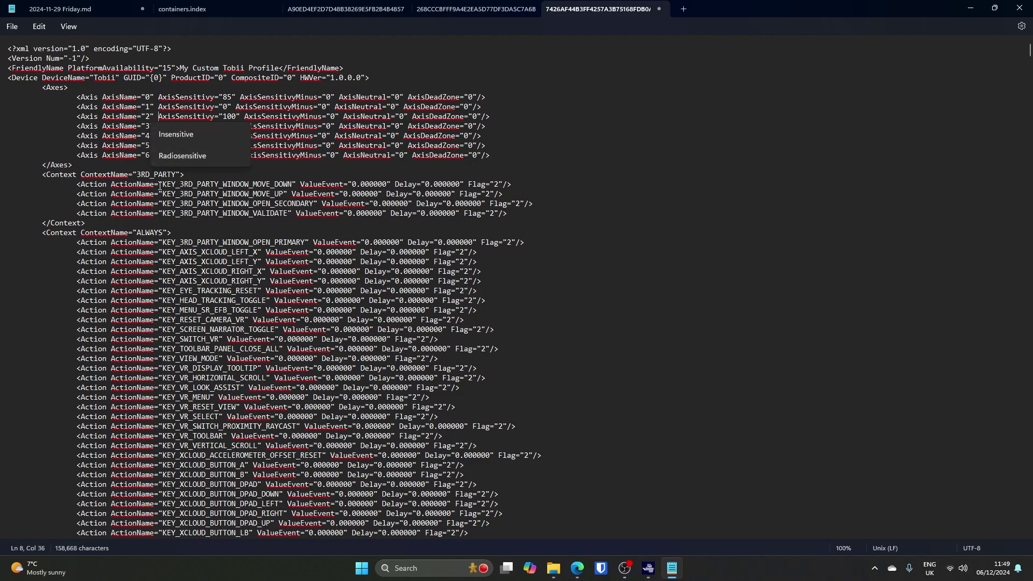
click(498, 155)
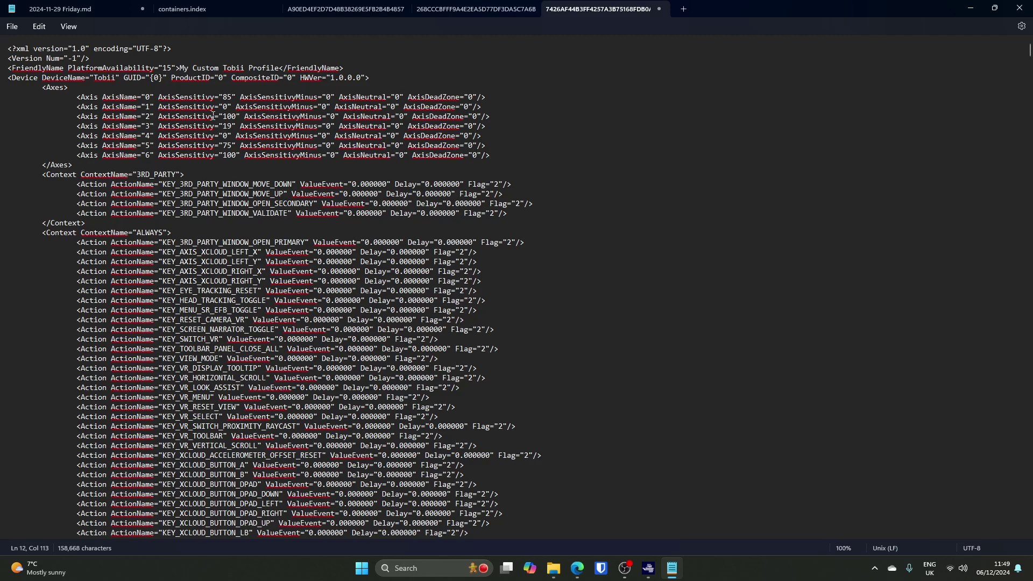
- Examine the Axis 1 and Axis 6 sensitivity entries in the Axes block
triple_click(146, 108)
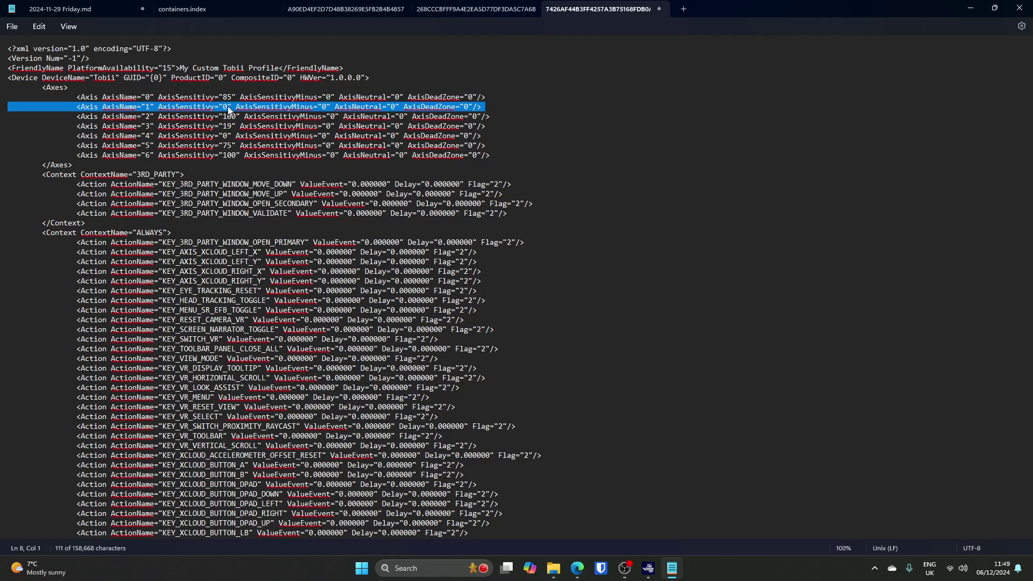
double_click(146, 155)
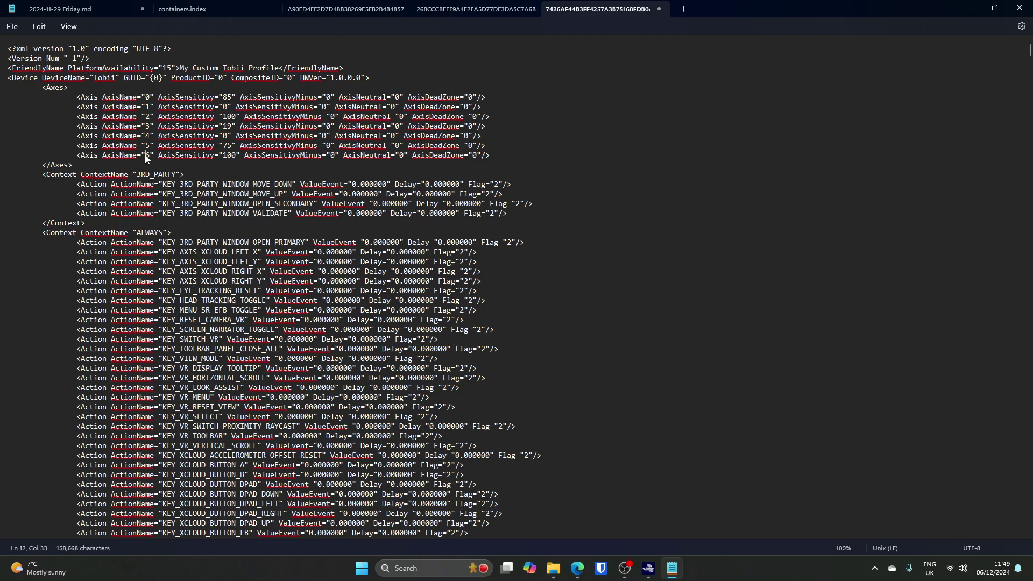
text(6)
- Switch back to the flight simulator, select General Tobii as the Tobii general controls preset, and return to the cockpit
click(973, 7)
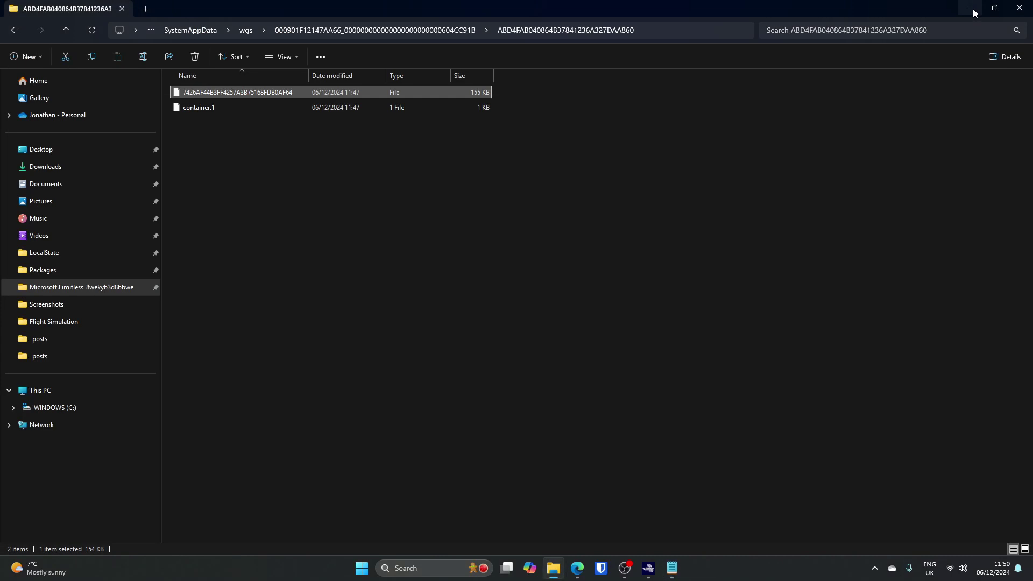
click(970, 10)
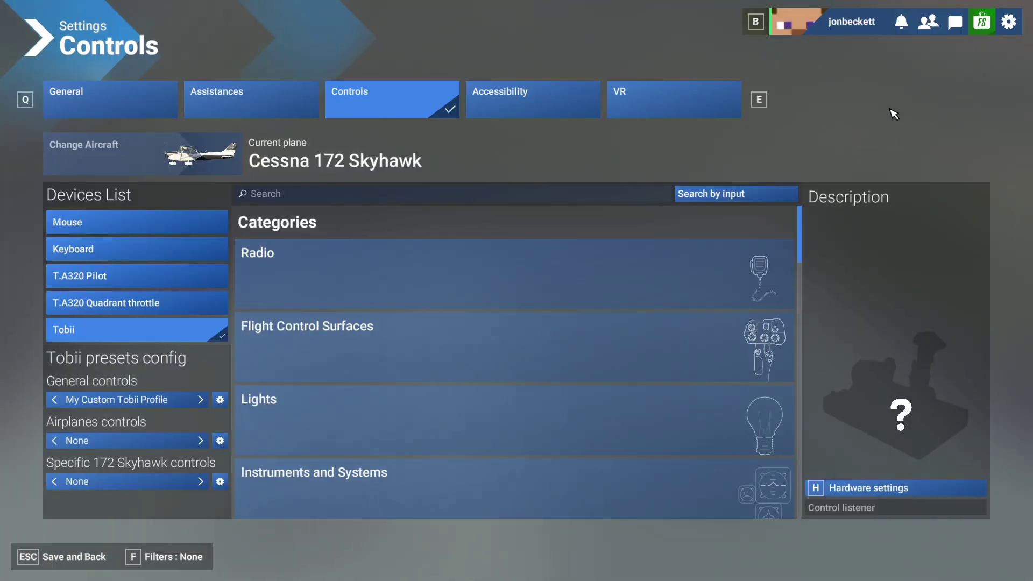
click(55, 400)
click(54, 399)
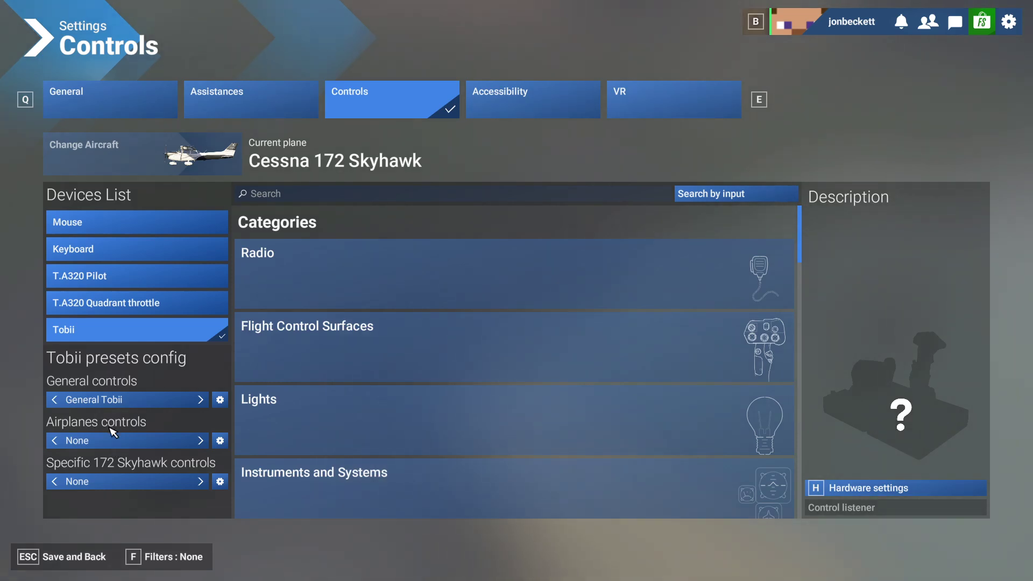
click(82, 558)
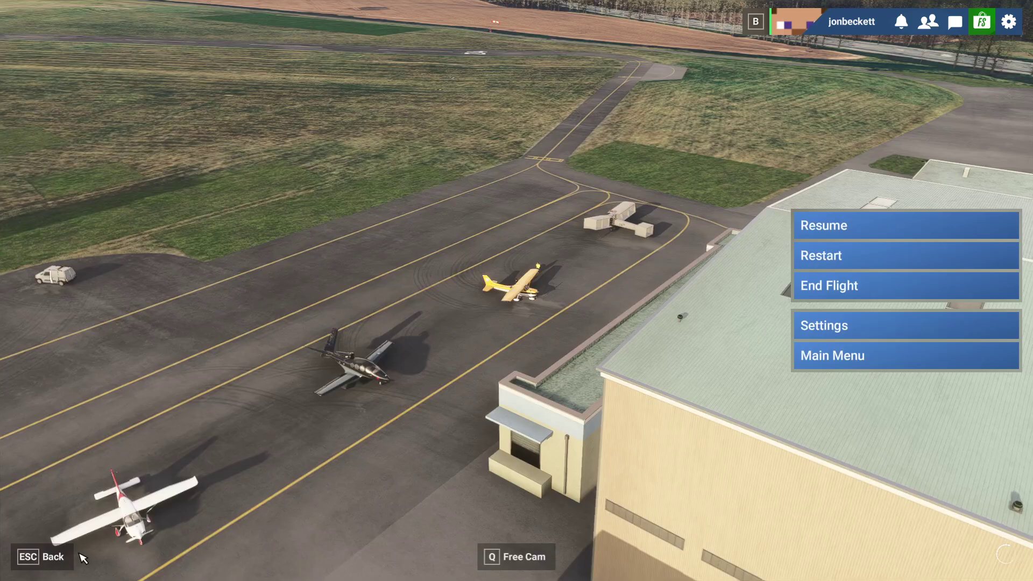
click(59, 558)
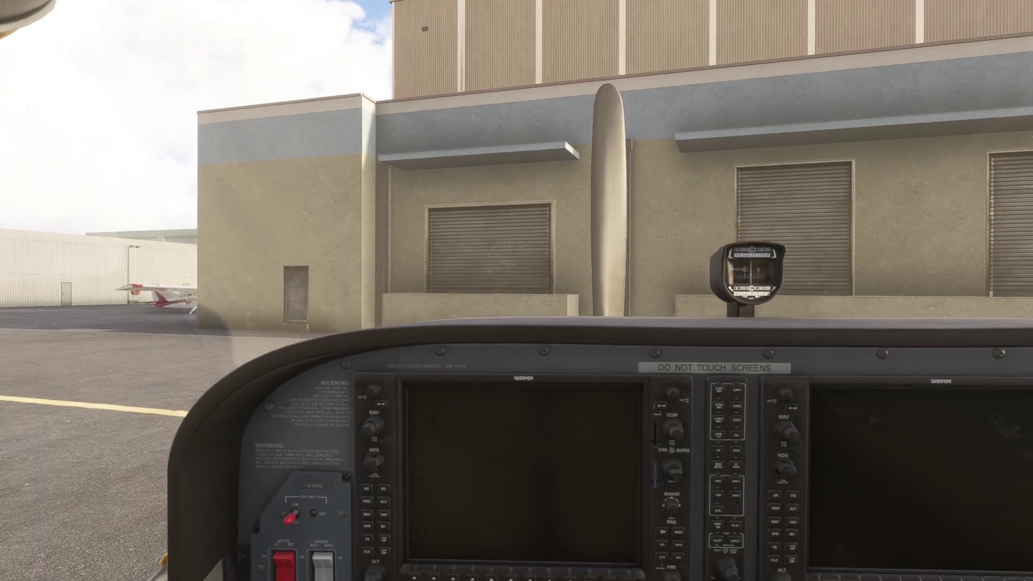
- Switch to the Substack draft in the browser, review the OpenTrack, Tobii configuration, key mapping and axis sections, and return to the simulator
key(alt+Tab)
key(Tab)
key(Tab)
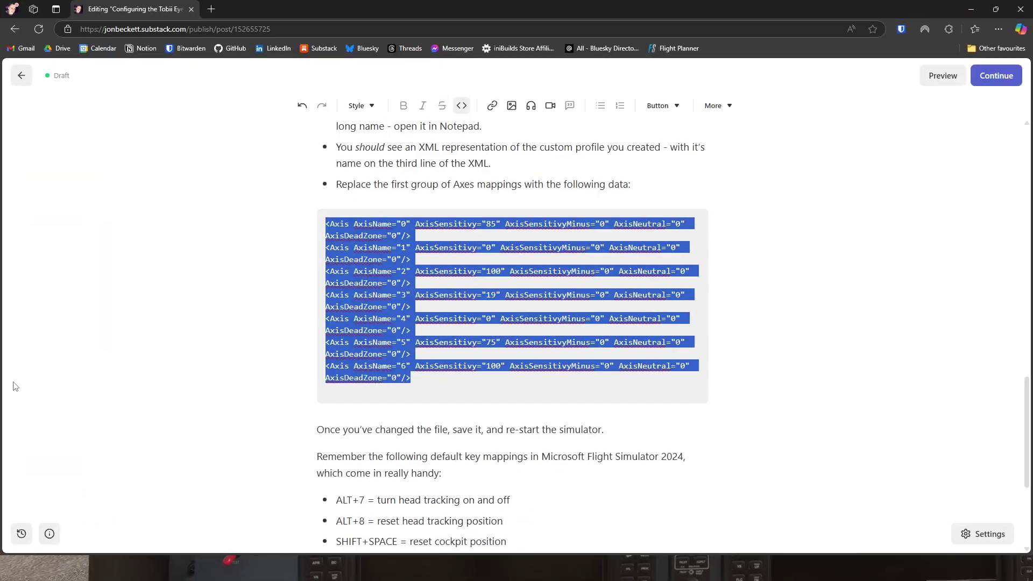
click(217, 345)
scroll(249, 369, up, 20)
scroll(364, 294, down, 20)
scroll(422, 388, up, 1)
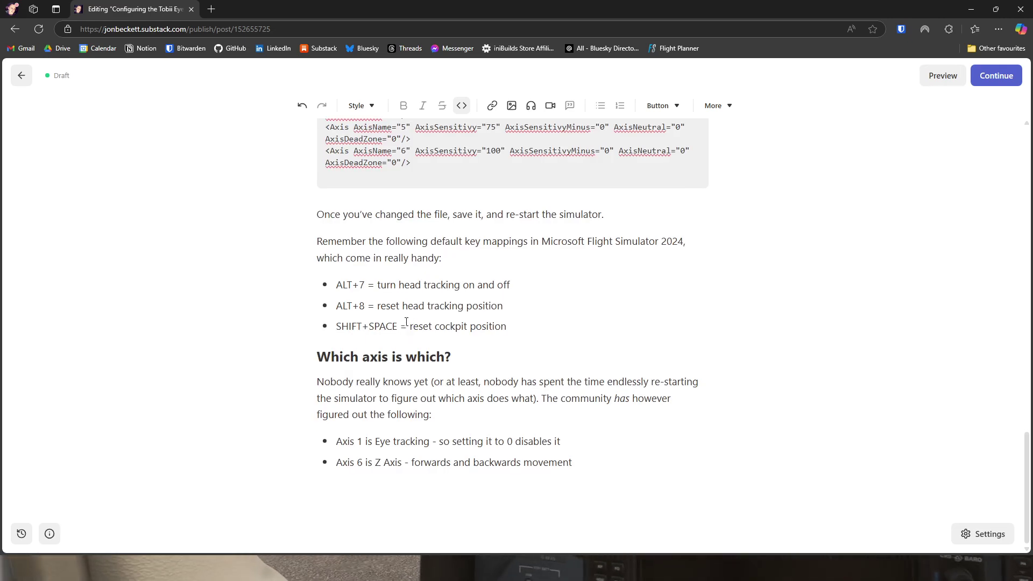
scroll(392, 397, up, 2)
scroll(391, 388, up, 15)
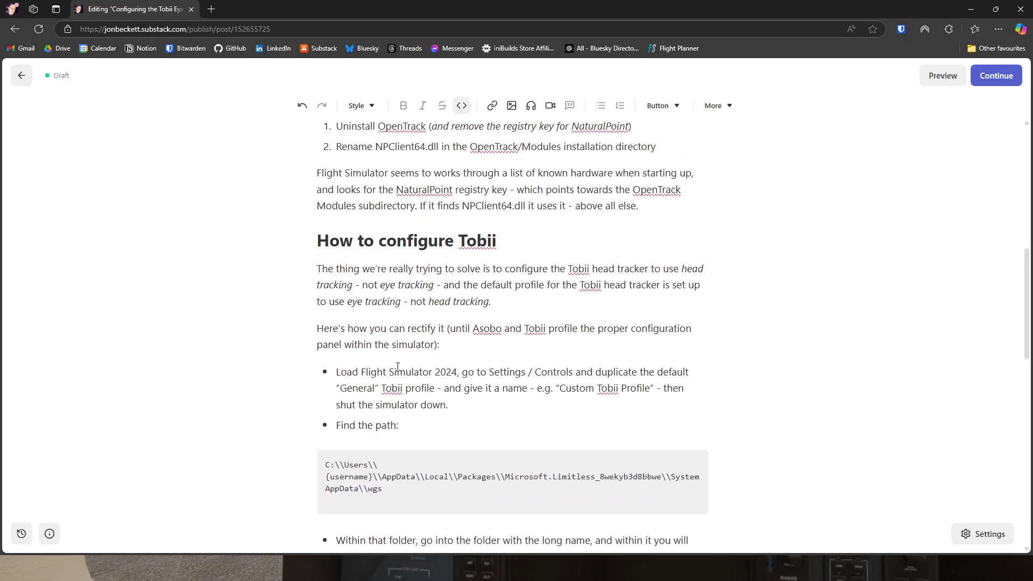
scroll(481, 305, down, 6)
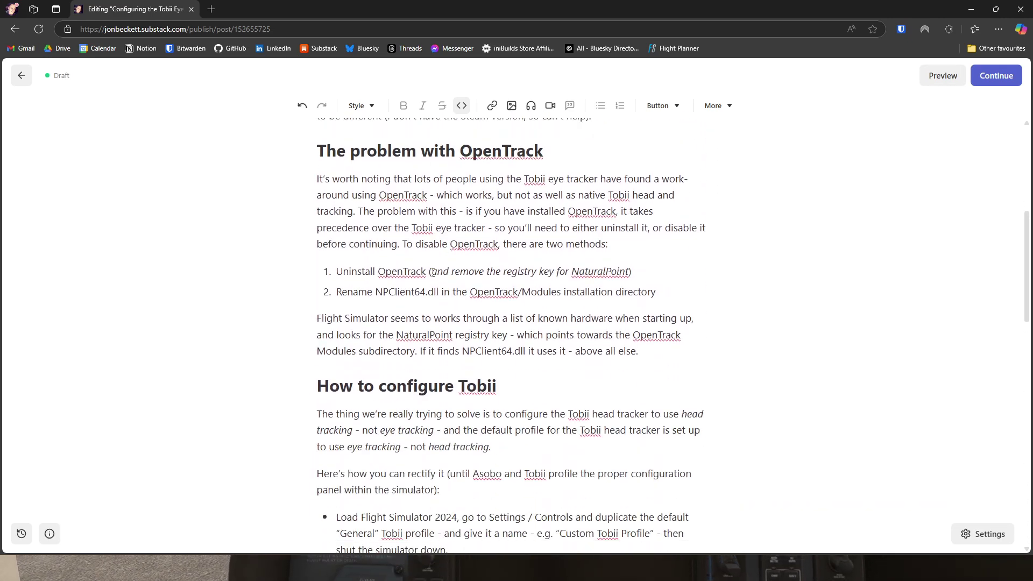
scroll(361, 231, down, 9)
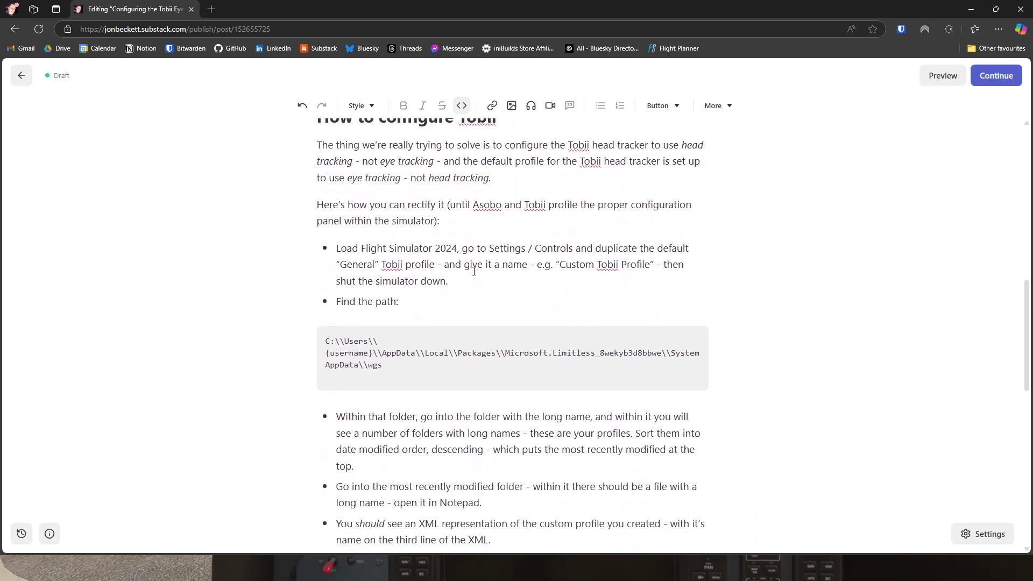
scroll(466, 309, down, 4)
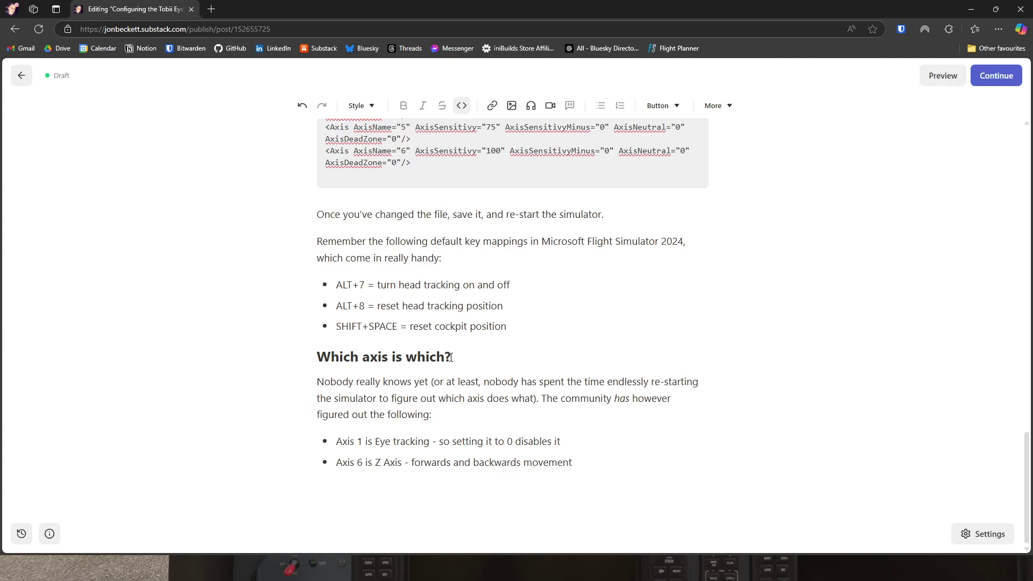
scroll(275, 423, up, 20)
key(alt+Tab)
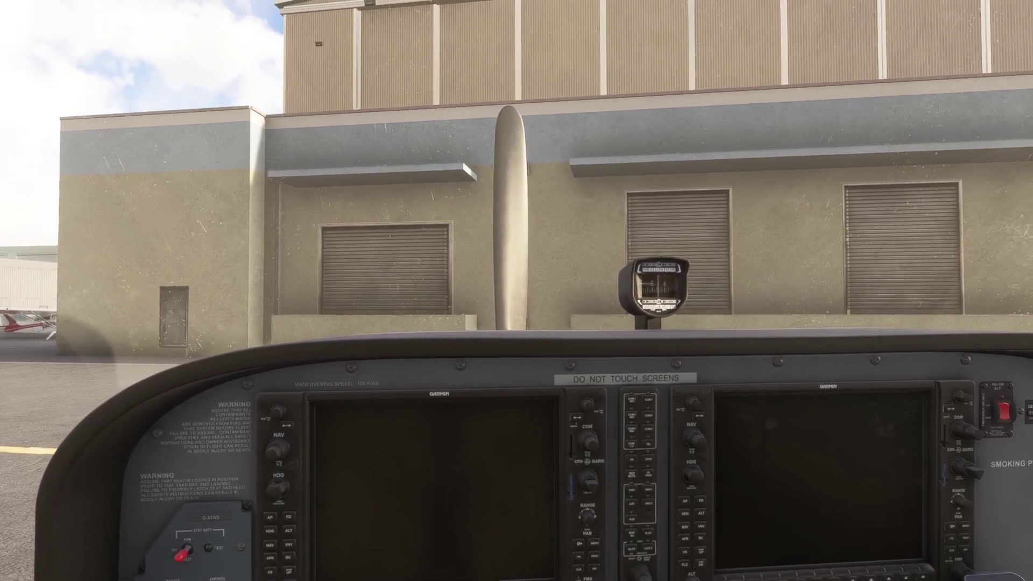
- Switch from the flight simulator to the OBS window
key(alt+Tab)
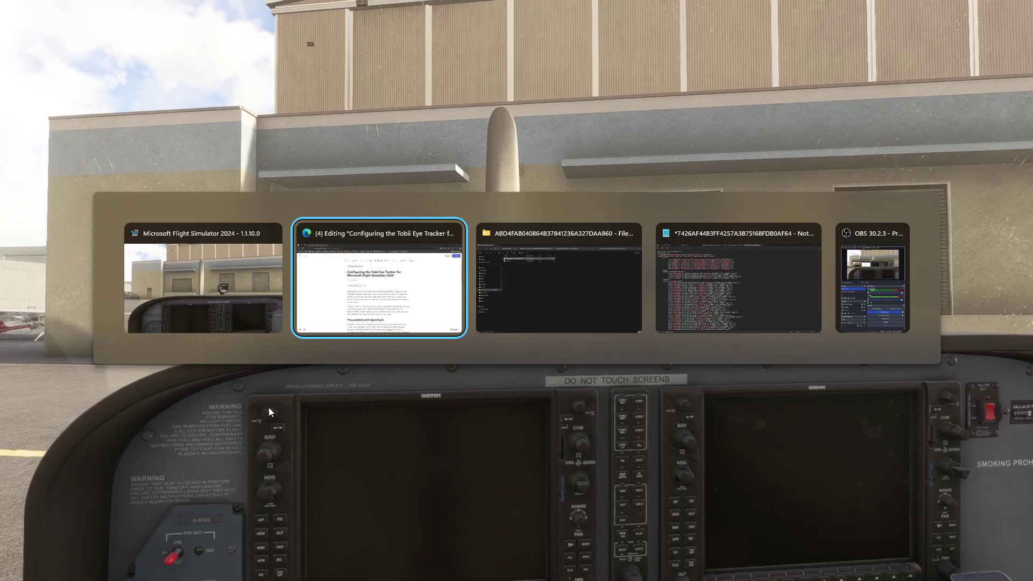
key(alt+Tab)
key(alt+Tab)
key(alt+Tab)
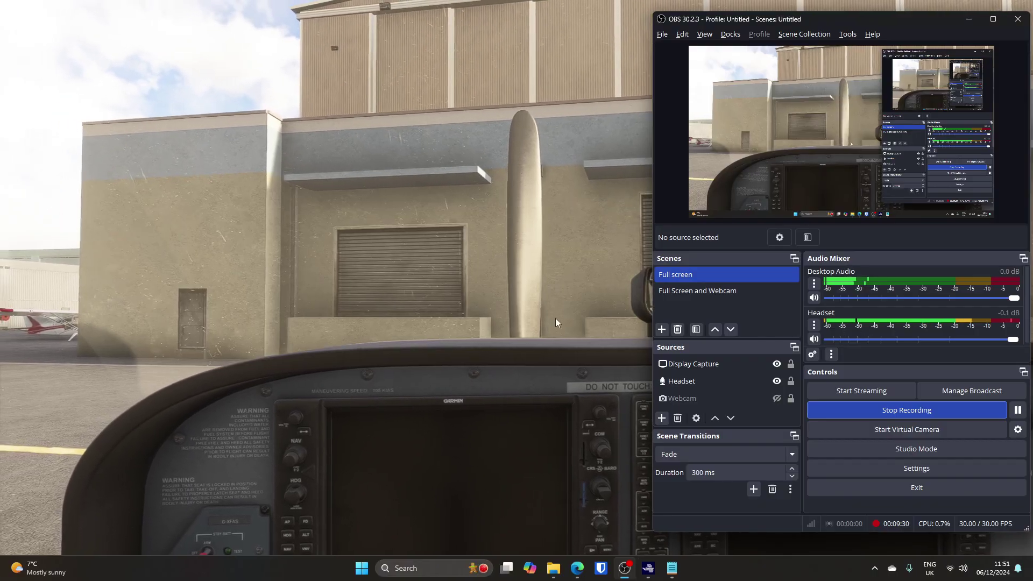